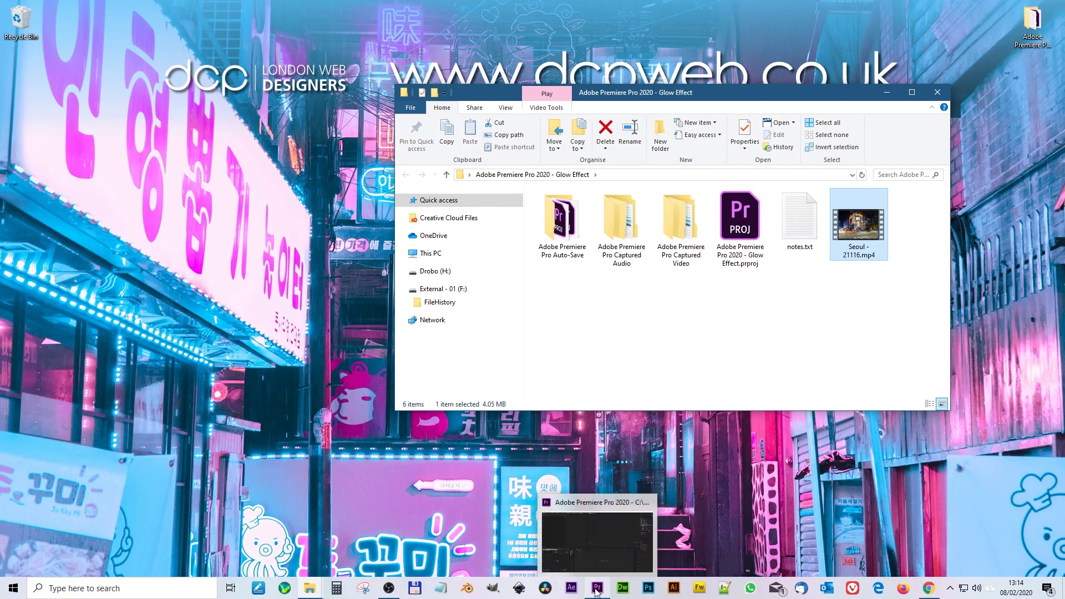
# Import Seoul - 21116.mp4 from the project folder into Premiere Pro and create a sequence from it.
pyautogui.click(596, 591)
pyautogui.hotkey('alt', 'Tab')
pyautogui.moveTo(859, 225); pyautogui.dragTo(155, 501)
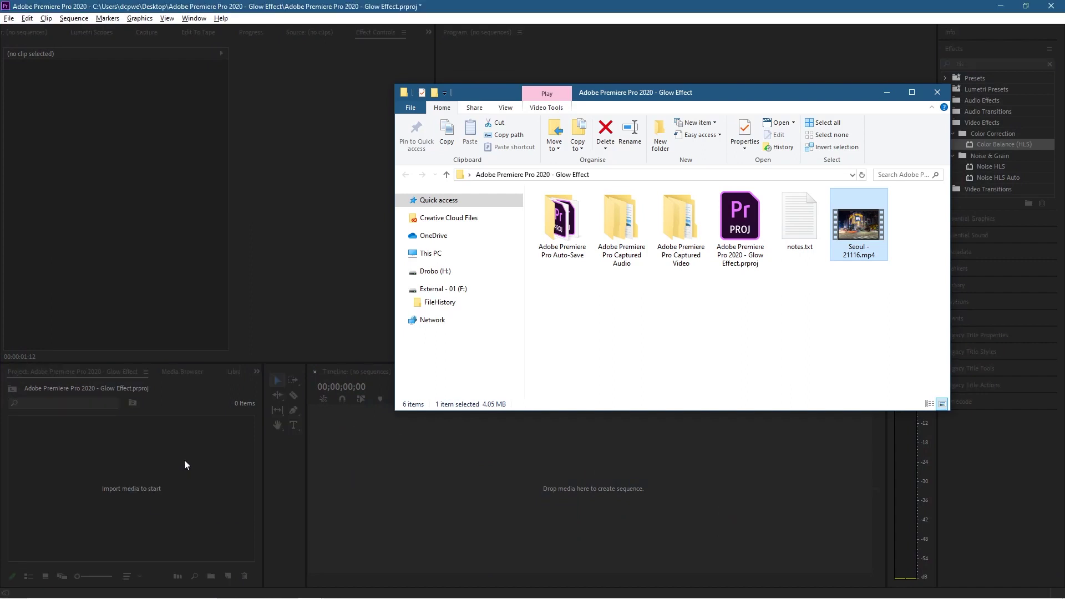
pyautogui.click(181, 506)
pyautogui.moveTo(72, 458); pyautogui.dragTo(344, 489)
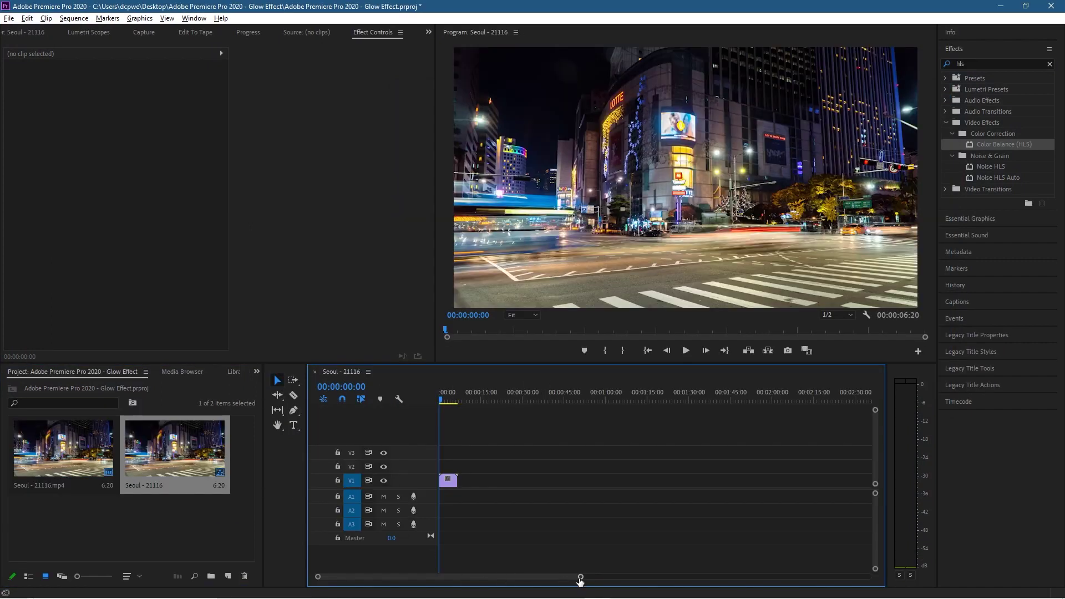
pyautogui.moveTo(580, 578); pyautogui.dragTo(478, 582)
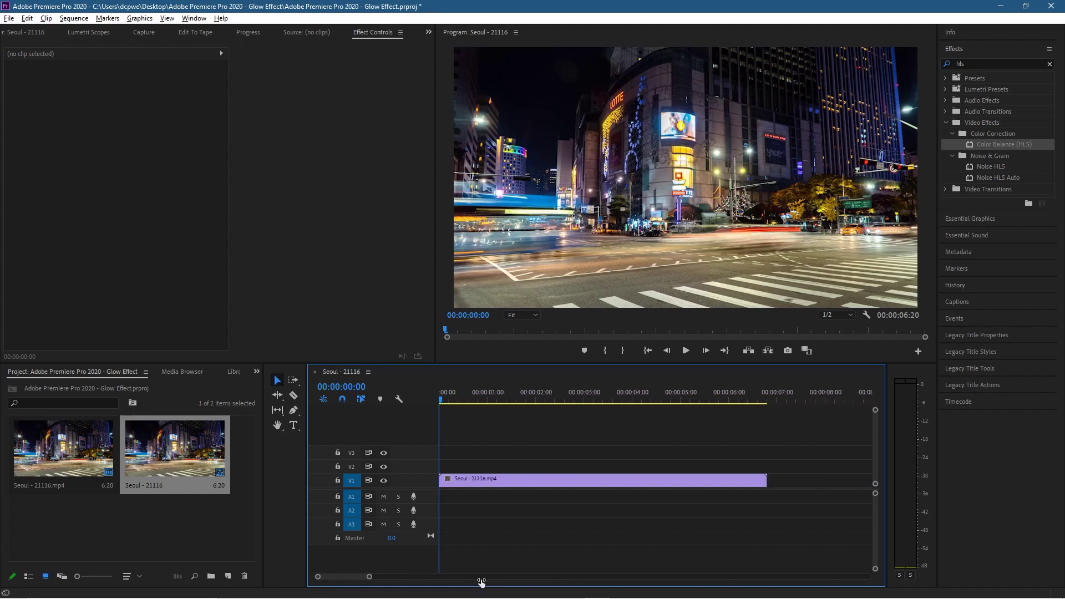
# Duplicate the Seoul clip onto track V2 directly above the original and hide track V1.
pyautogui.click(570, 480)
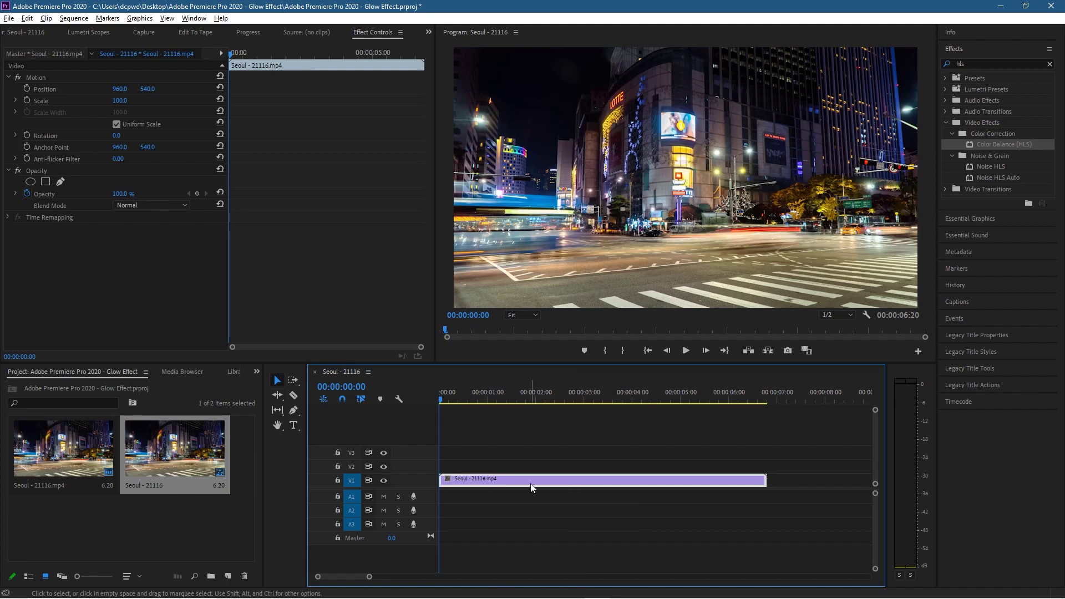
pyautogui.moveTo(520, 483); pyautogui.dragTo(521, 462)
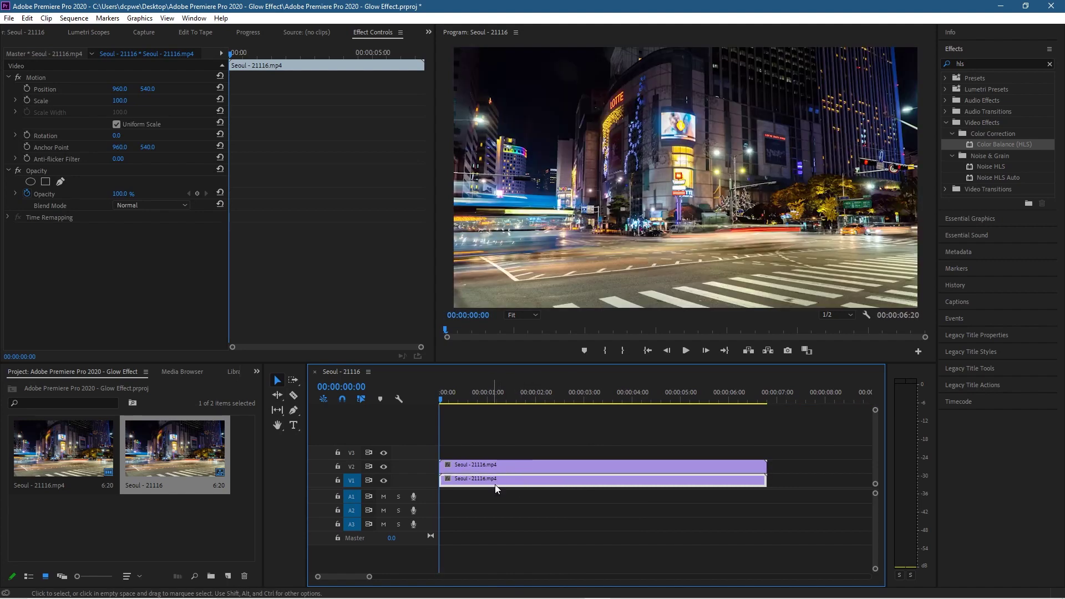
pyautogui.click(383, 480)
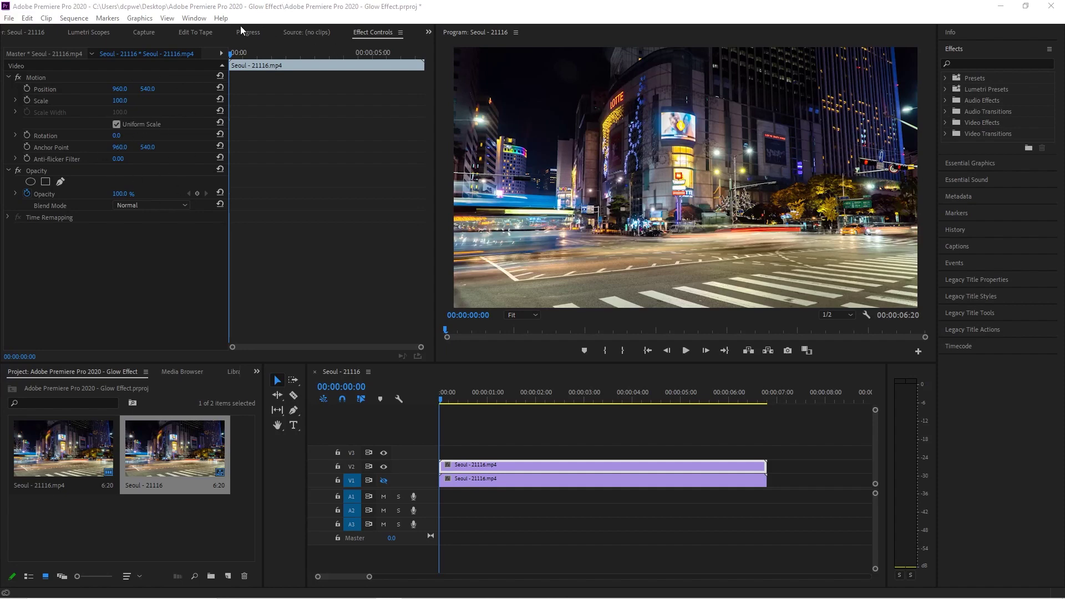
# Find the Luma Key effect, apply it to the V2 clip and set its cutoff to 78%.
pyautogui.click(194, 18)
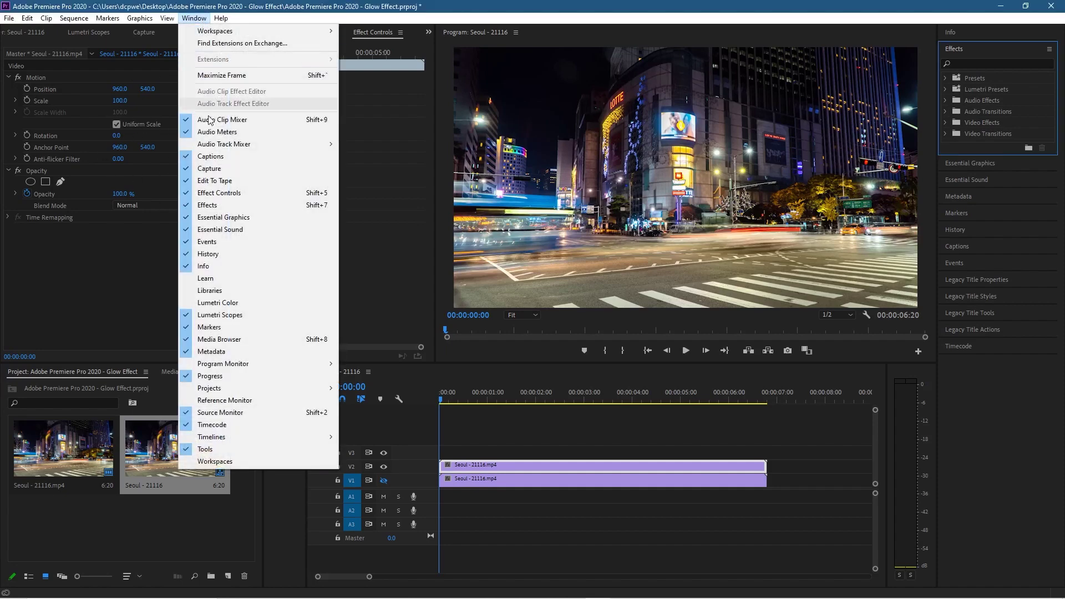
pyautogui.click(210, 205)
pyautogui.click(967, 62)
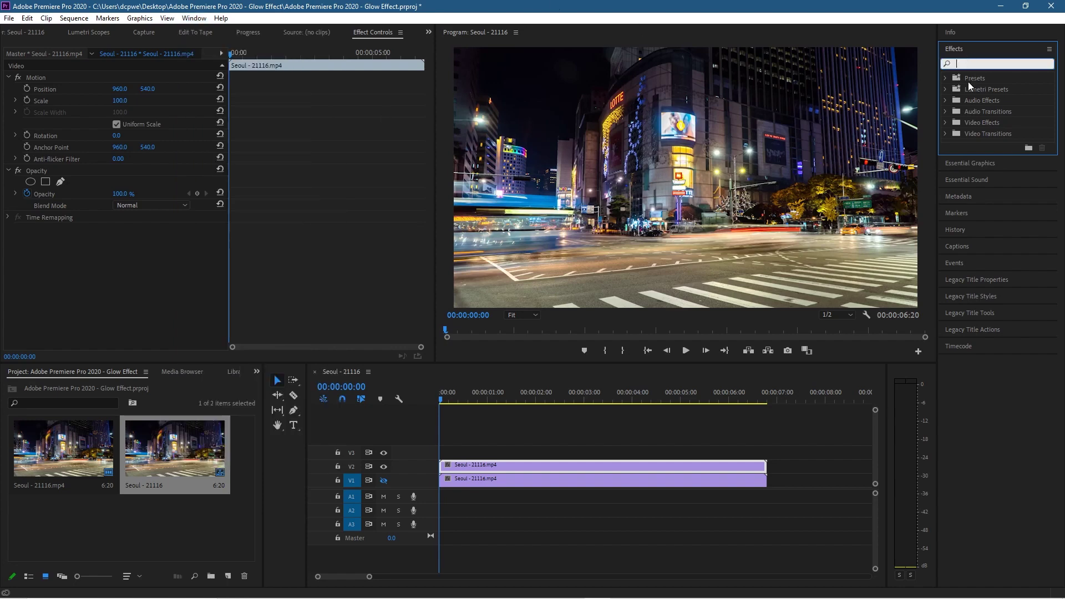
pyautogui.write('luma')
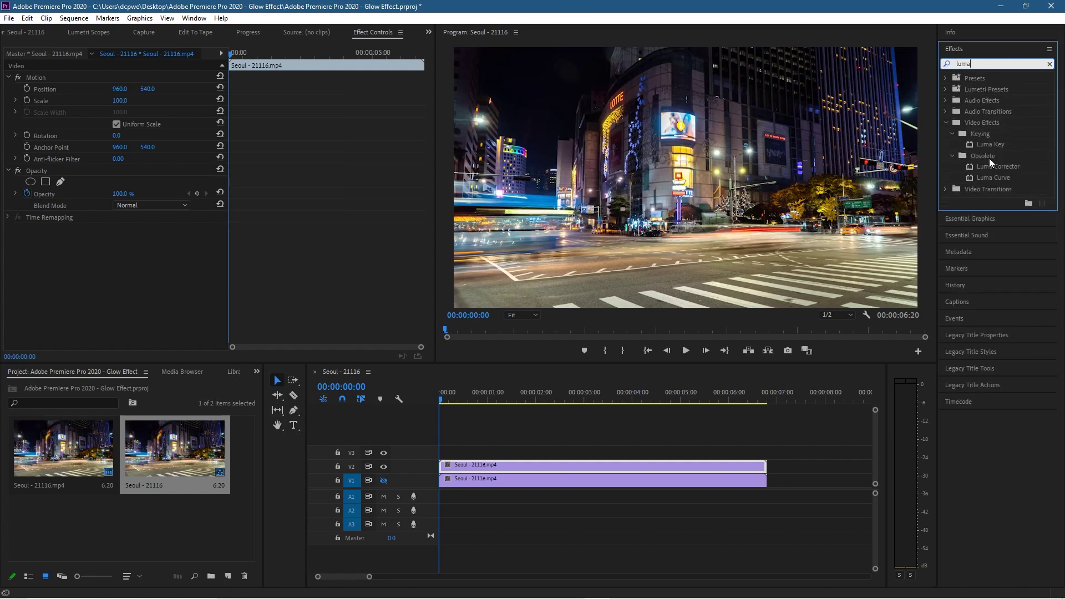
pyautogui.click(980, 146)
pyautogui.moveTo(993, 146); pyautogui.dragTo(556, 468)
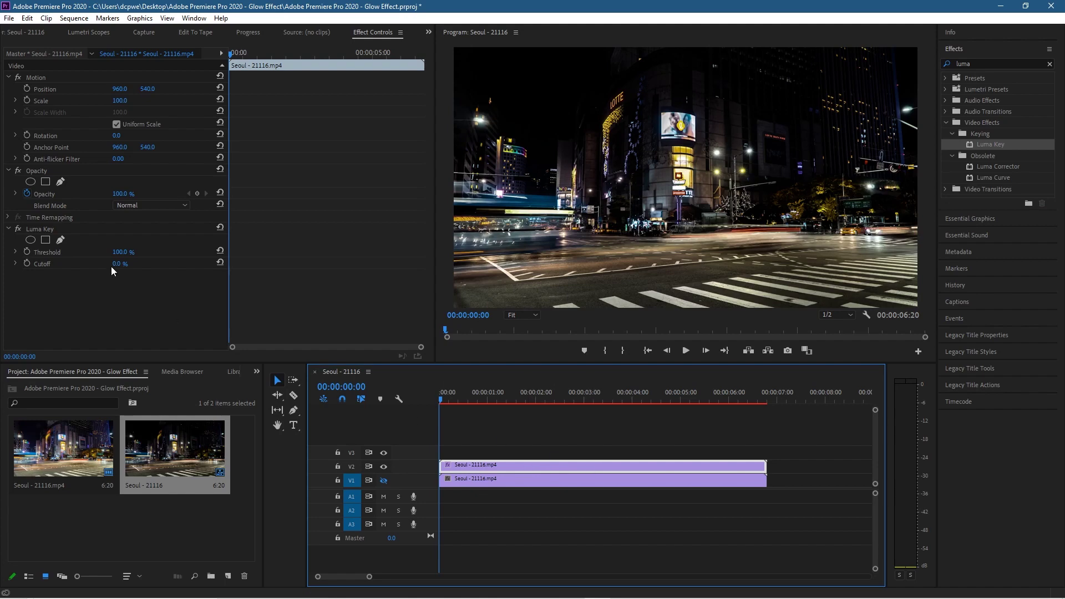
pyautogui.moveTo(116, 270); pyautogui.dragTo(161, 270)
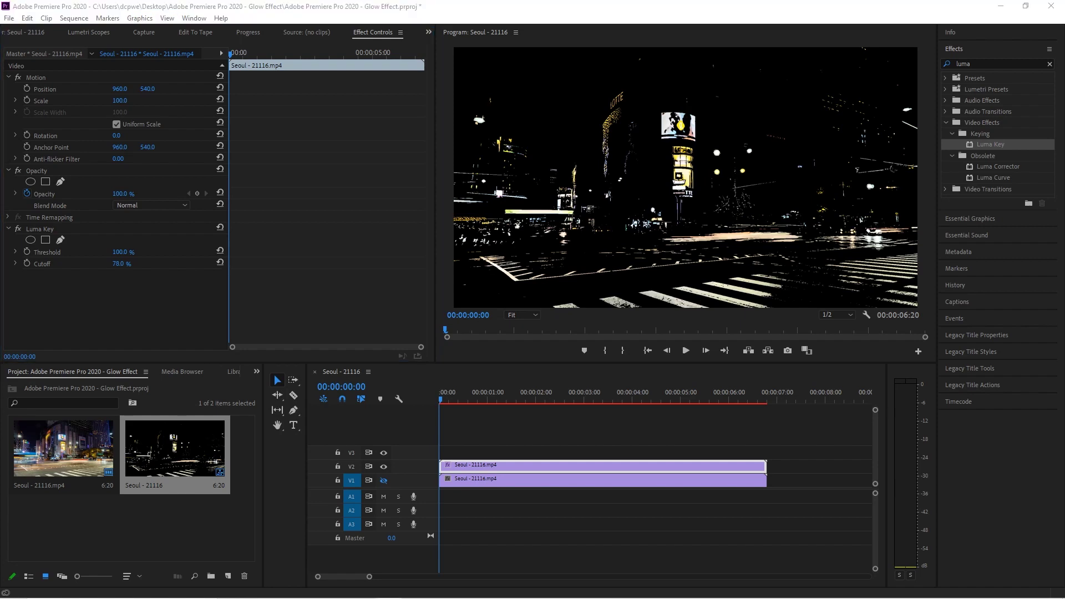
# Set the V2 clip's opacity blend mode to Linear Light.
pyautogui.click(9, 170)
pyautogui.click(8, 171)
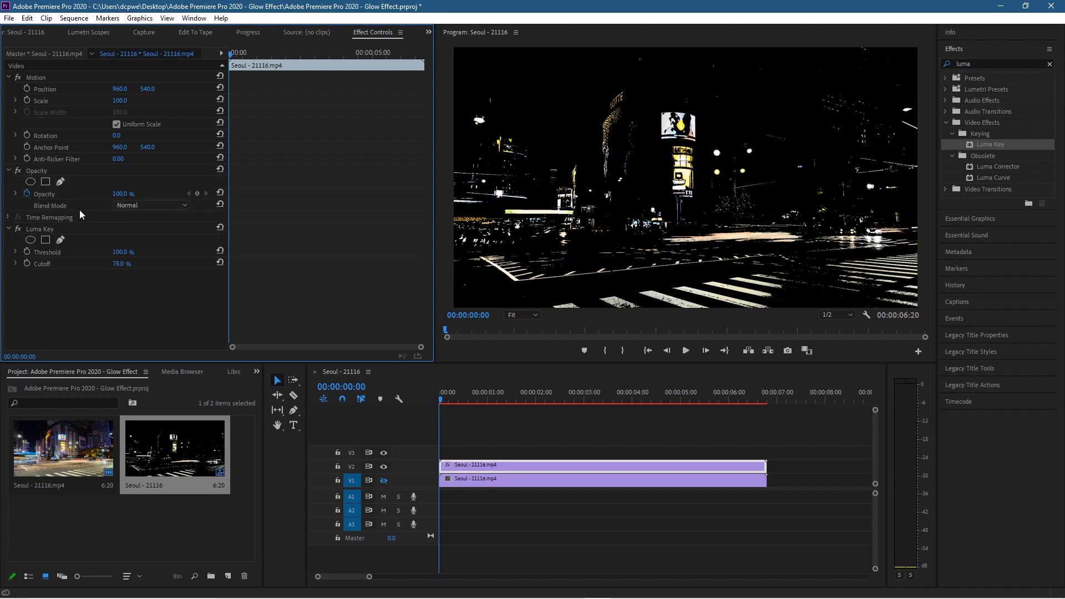
pyautogui.click(155, 206)
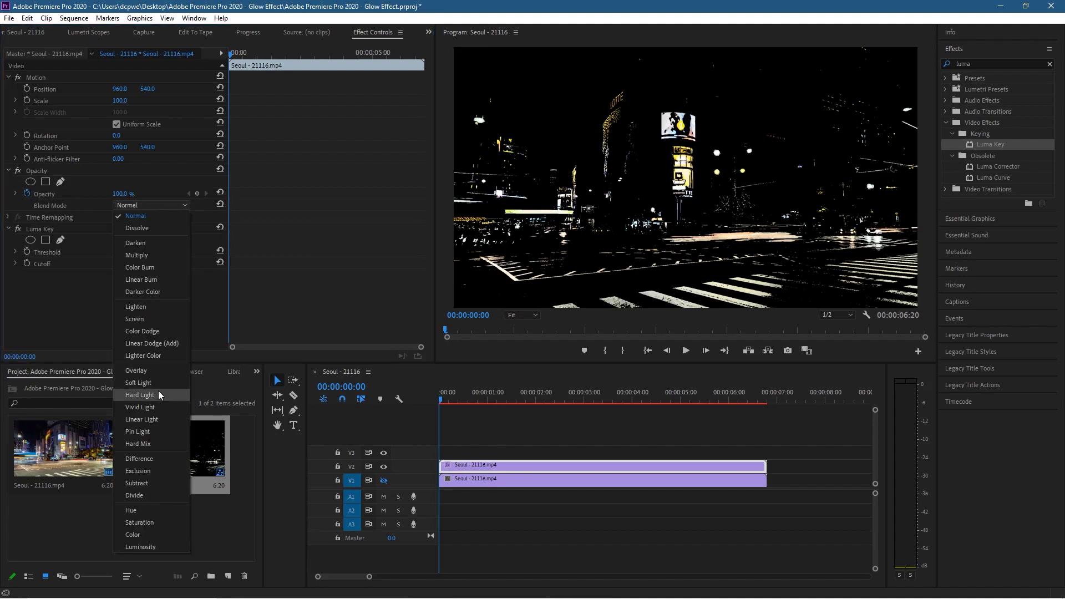
pyautogui.click(144, 420)
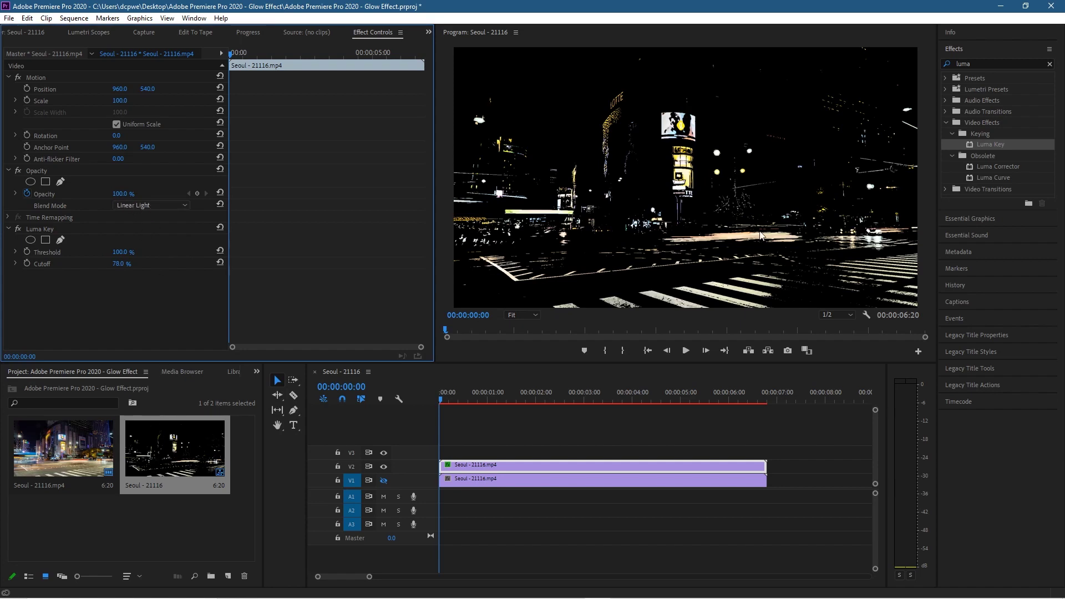
# Apply Gaussian Blur to the V2 clip with blurriness 24 and Horizontal and Vertical blur dimensions.
pyautogui.click(979, 64)
pyautogui.moveTo(979, 64); pyautogui.dragTo(926, 63)
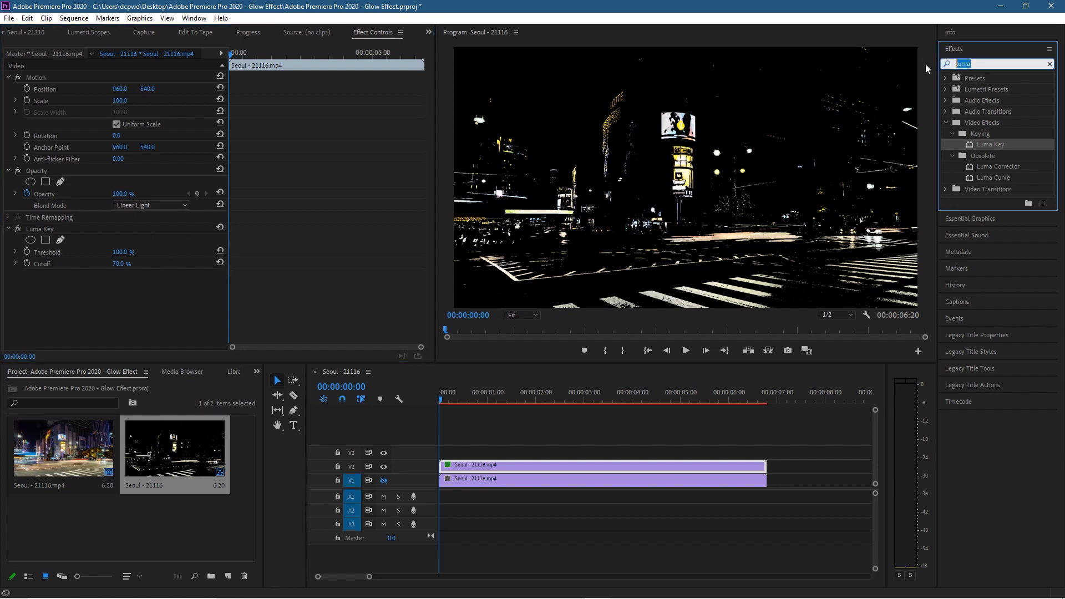
pyautogui.write('gau')
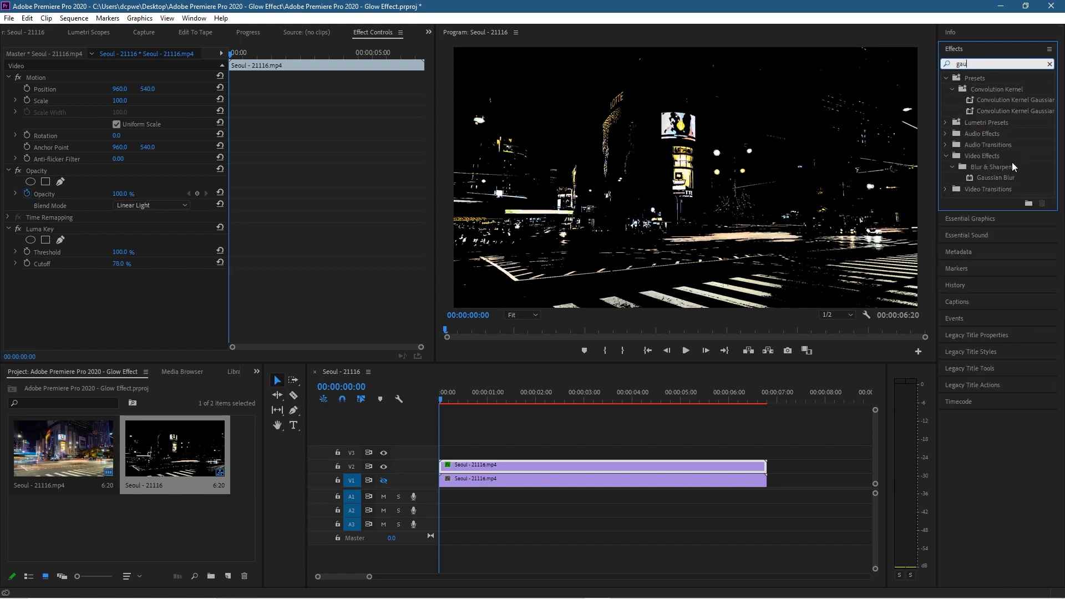
pyautogui.click(980, 177)
pyautogui.moveTo(995, 176); pyautogui.dragTo(518, 467)
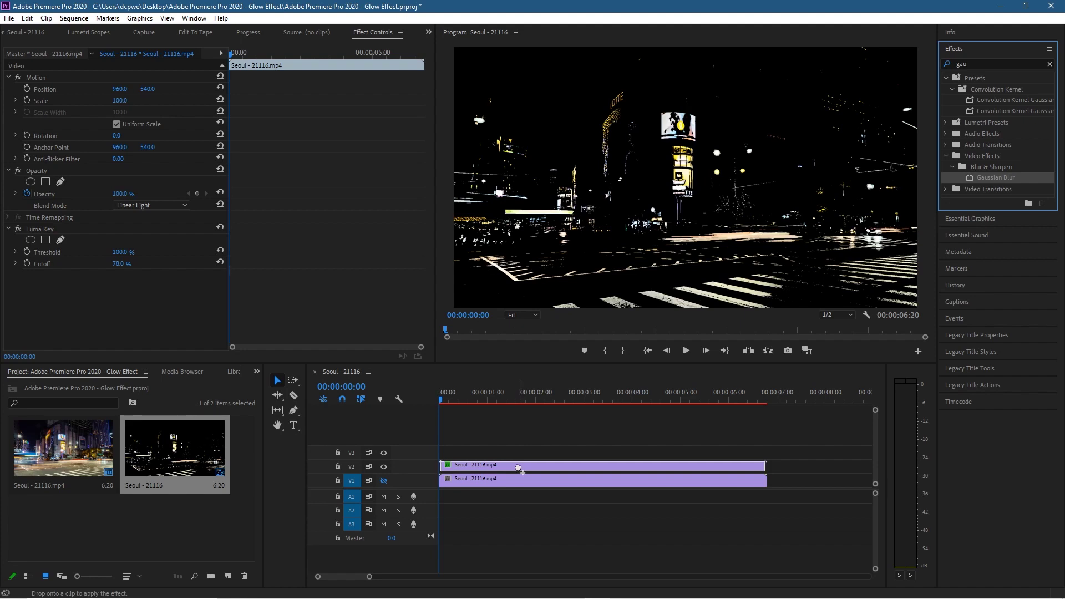
pyautogui.moveTo(518, 468); pyautogui.dragTo(518, 467)
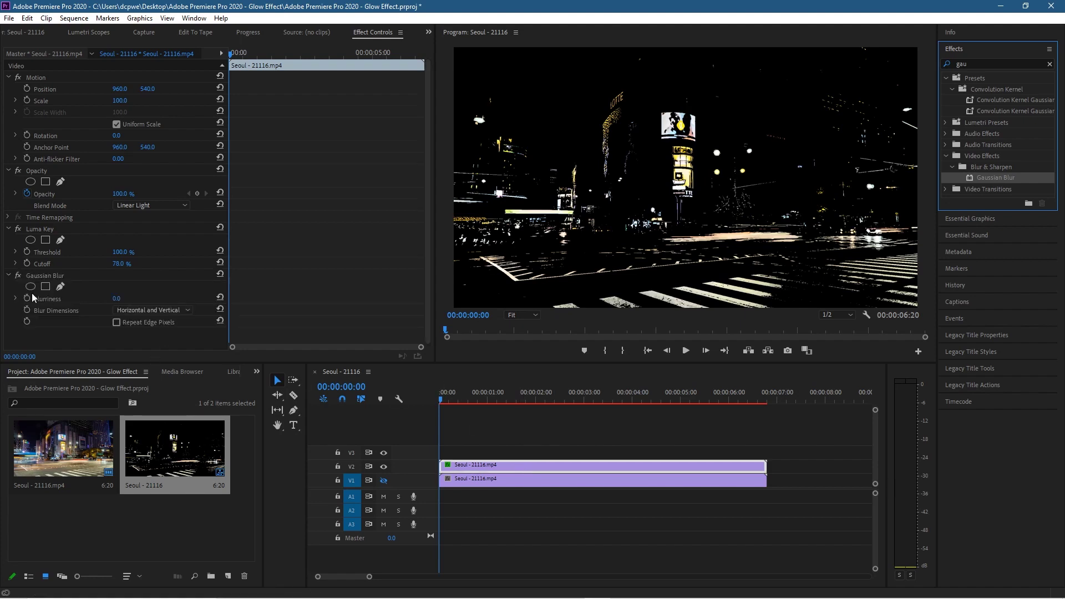
pyautogui.moveTo(117, 301)
pyautogui.mouseDown()
pyautogui.moveTo(151, 300)
pyautogui.moveTo(130, 300)
pyautogui.mouseUp()
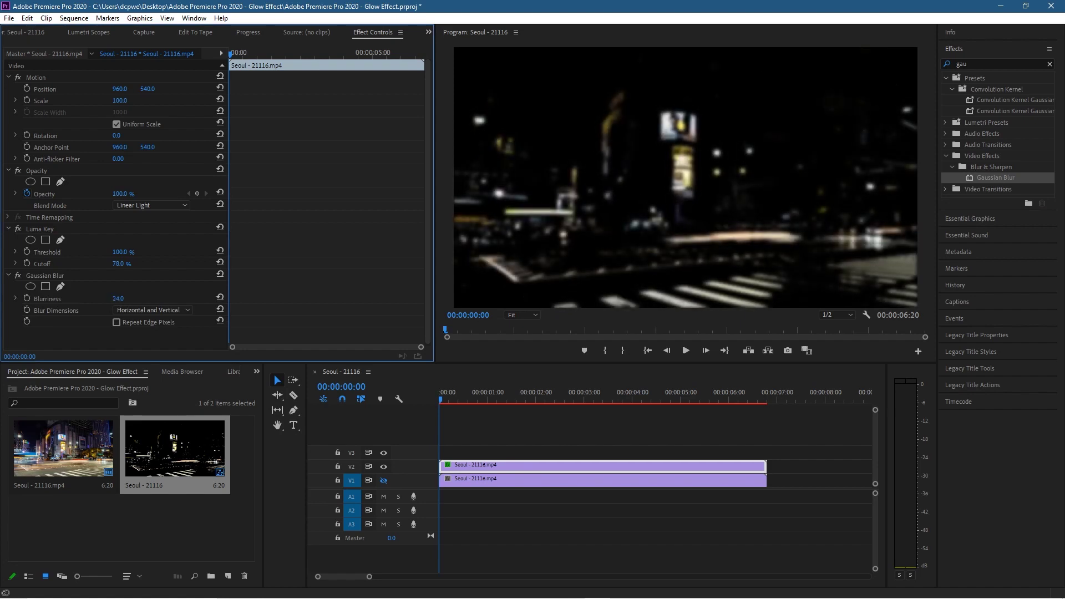
pyautogui.click(144, 310)
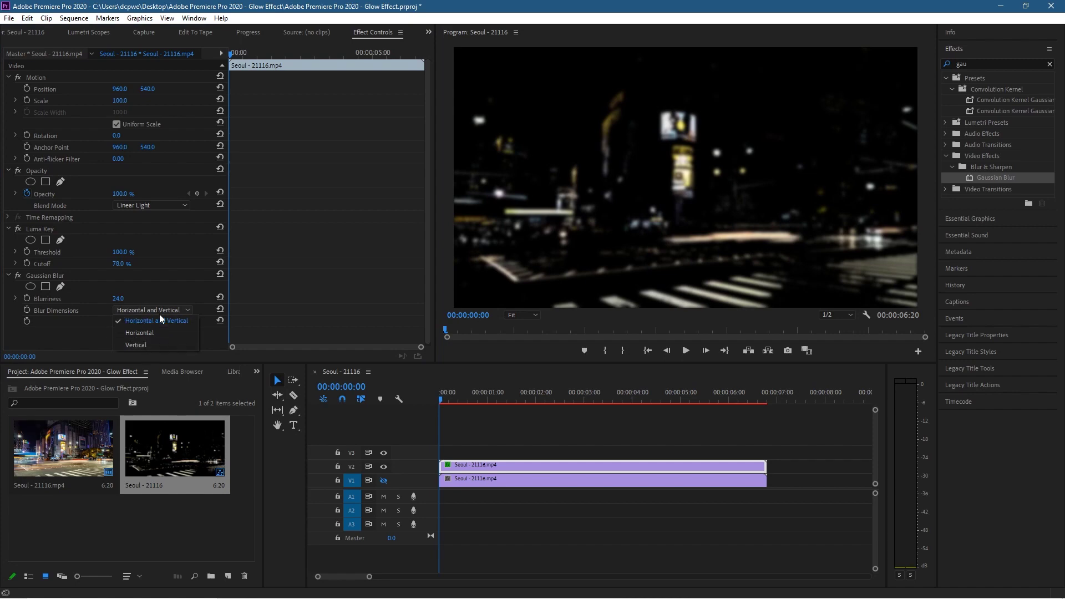
pyautogui.click(161, 317)
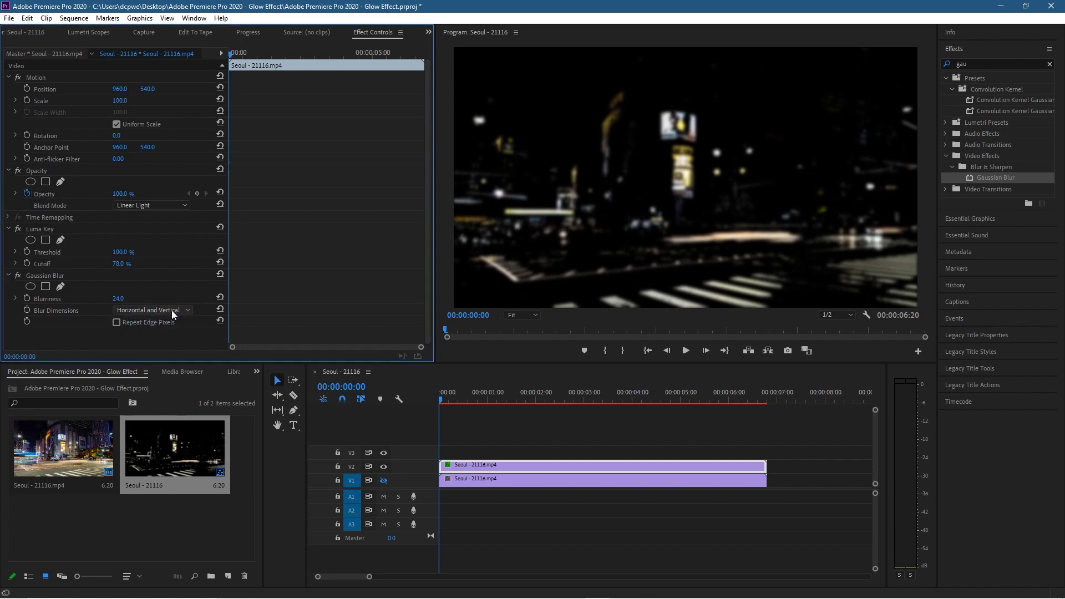
# Make track V1 visible again beneath the blurred V2 clip.
pyautogui.click(384, 480)
pyautogui.click(383, 481)
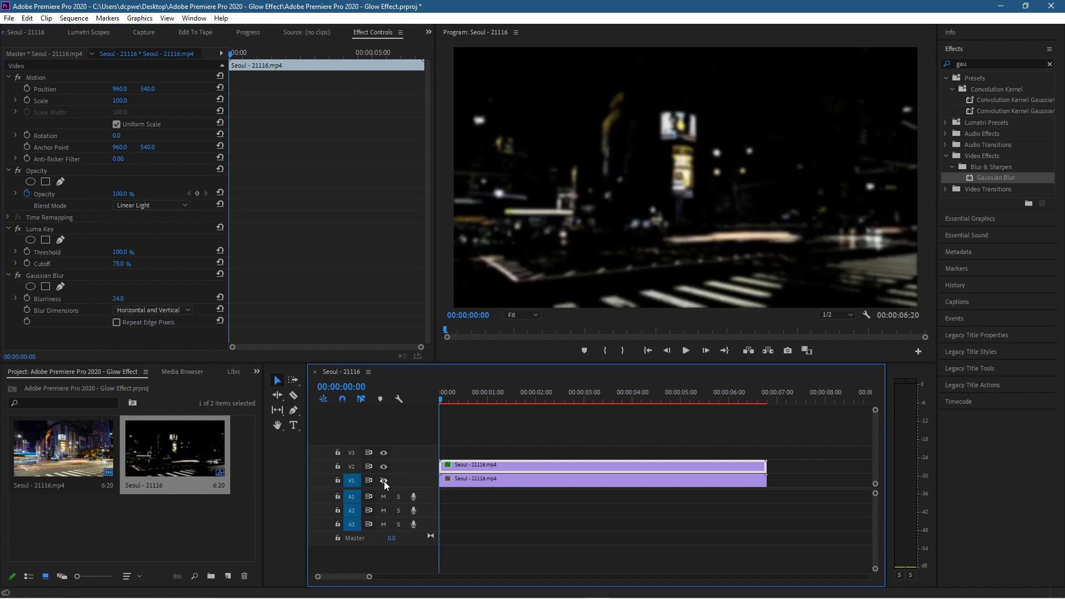
pyautogui.click(383, 481)
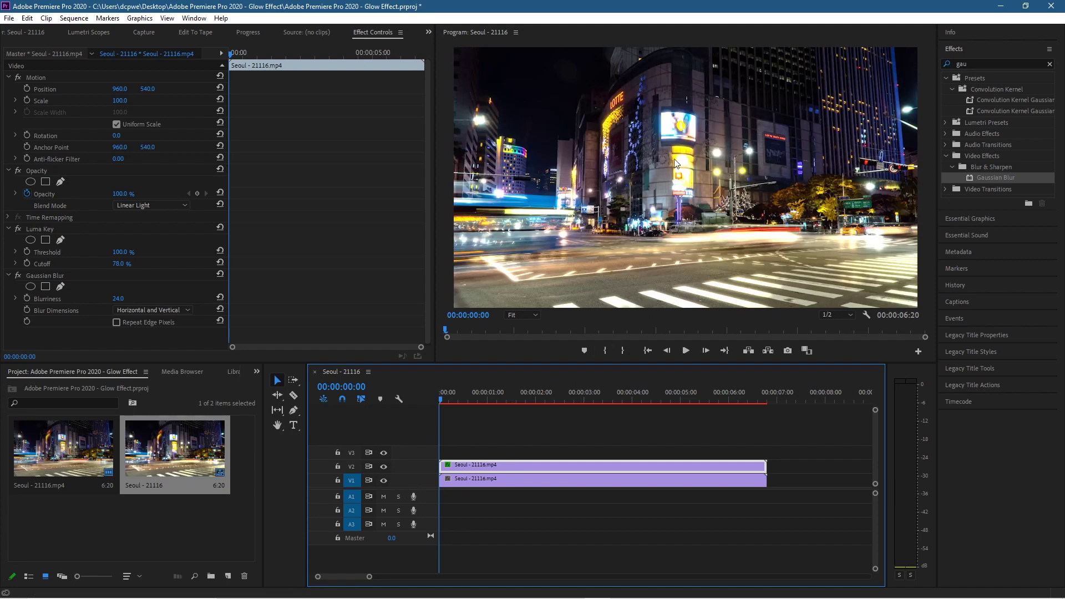
# Compare the picture with and without the glow by switching the V2 and V1 track outputs off and on.
pyautogui.click(385, 466)
pyautogui.click(384, 466)
pyautogui.click(382, 480)
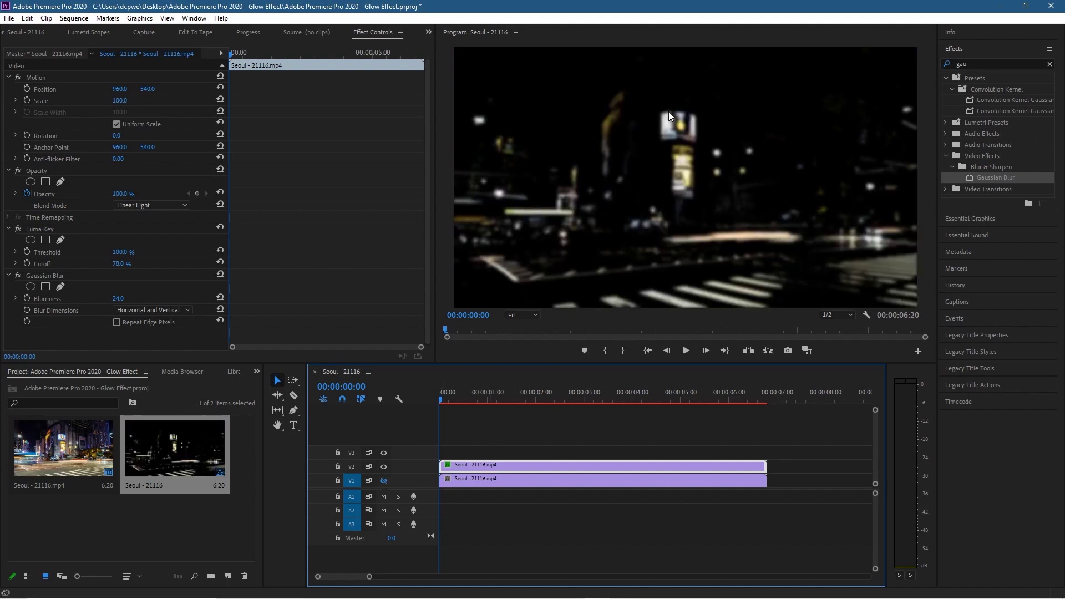
pyautogui.click(383, 480)
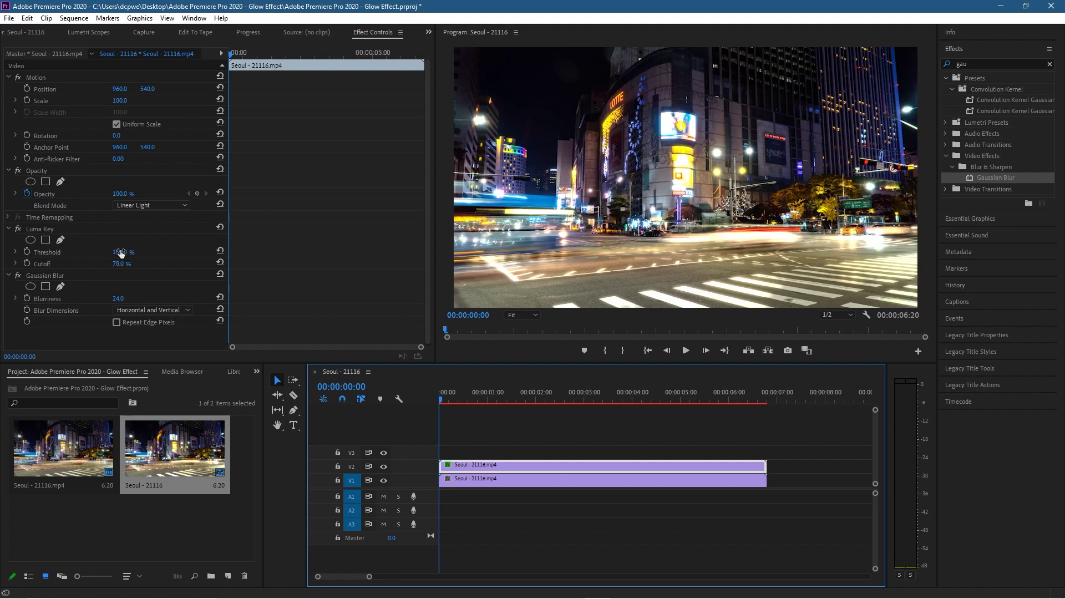
# Try a Luma Key cutoff of 76% on the V2 clip, then set it to 78% with the playhead at 00:00:01:06.
pyautogui.moveTo(121, 252)
pyautogui.mouseDown()
pyautogui.moveTo(89, 252)
pyautogui.moveTo(124, 252)
pyautogui.moveTo(78, 265)
pyautogui.moveTo(130, 264)
pyautogui.moveTo(118, 265)
pyautogui.mouseUp()
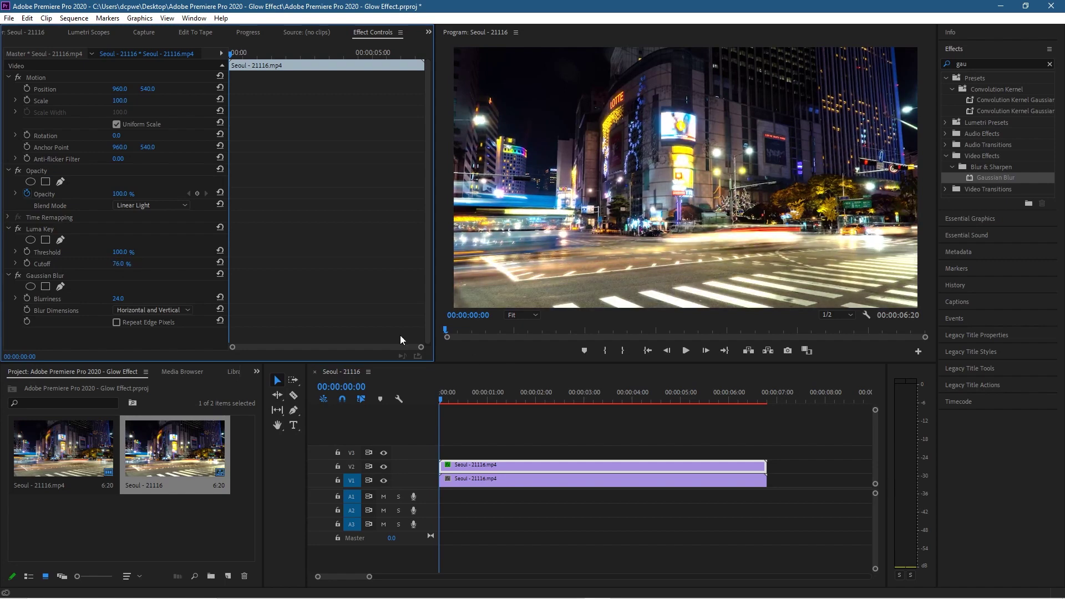
pyautogui.click(438, 399)
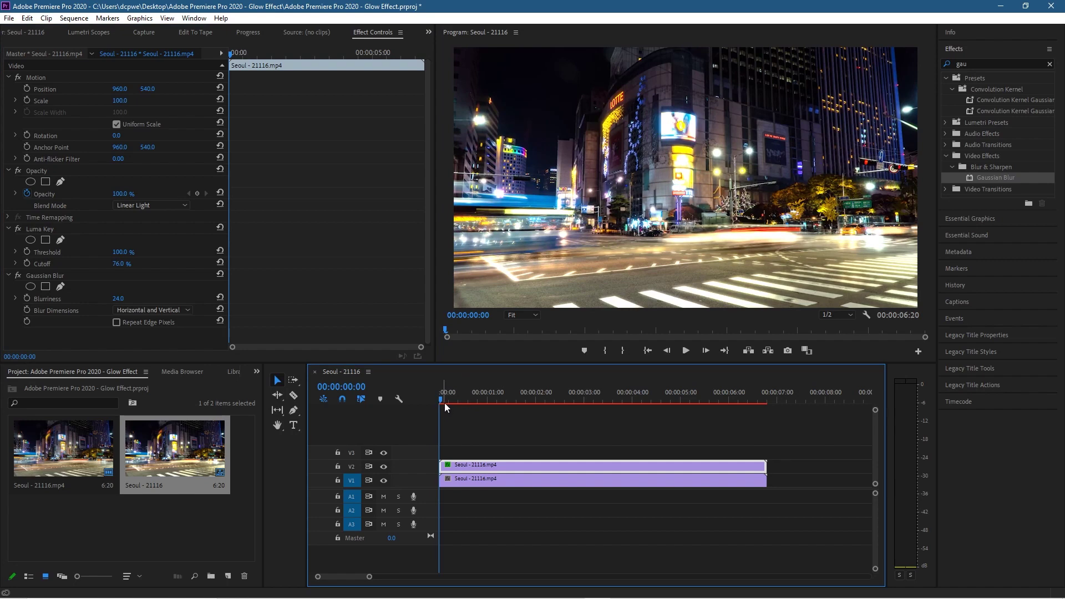
pyautogui.moveTo(444, 402); pyautogui.dragTo(502, 401)
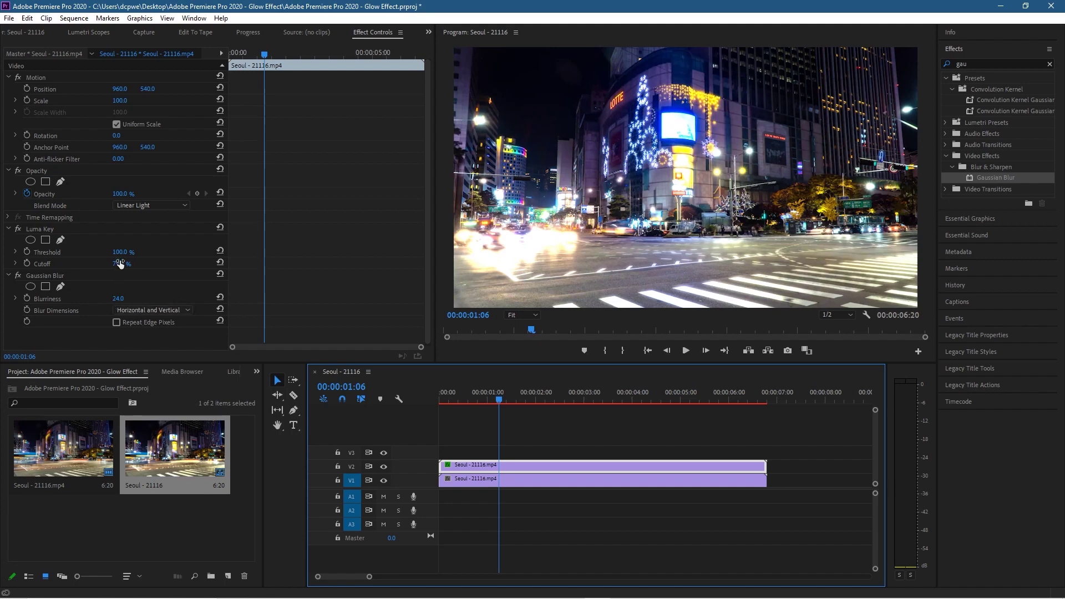
pyautogui.moveTo(120, 264)
pyautogui.mouseDown()
pyautogui.moveTo(133, 264)
pyautogui.moveTo(123, 268)
pyautogui.mouseUp()
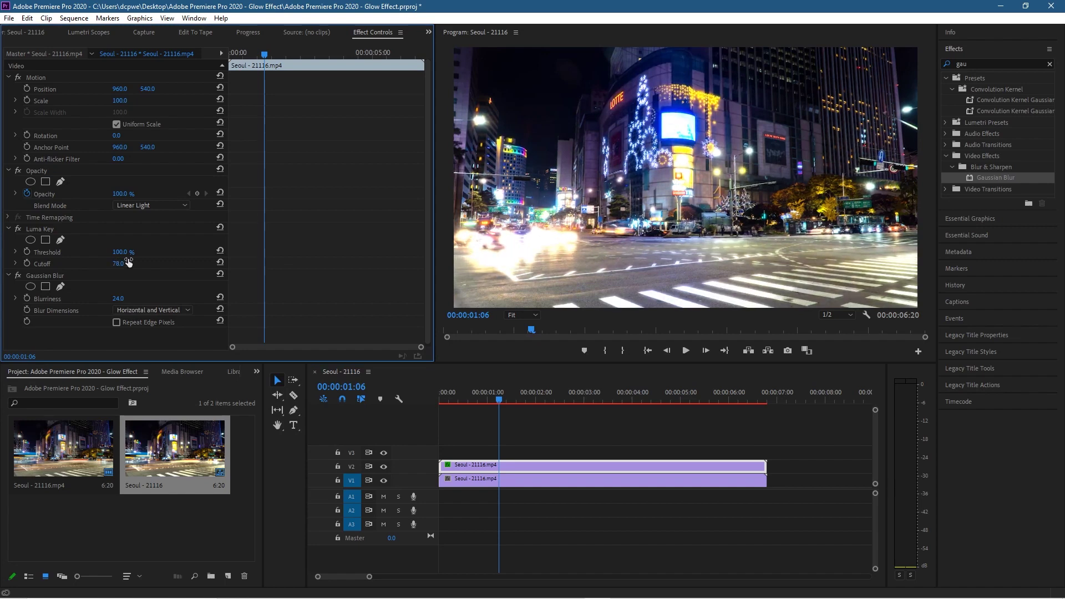
pyautogui.moveTo(120, 253)
pyautogui.mouseDown()
pyautogui.moveTo(99, 253)
pyautogui.moveTo(128, 252)
pyautogui.mouseUp()
# Try the Color Burn, Soft Light and Pin Light blend modes on the V2 clip and set it to Vivid Light.
pyautogui.click(133, 205)
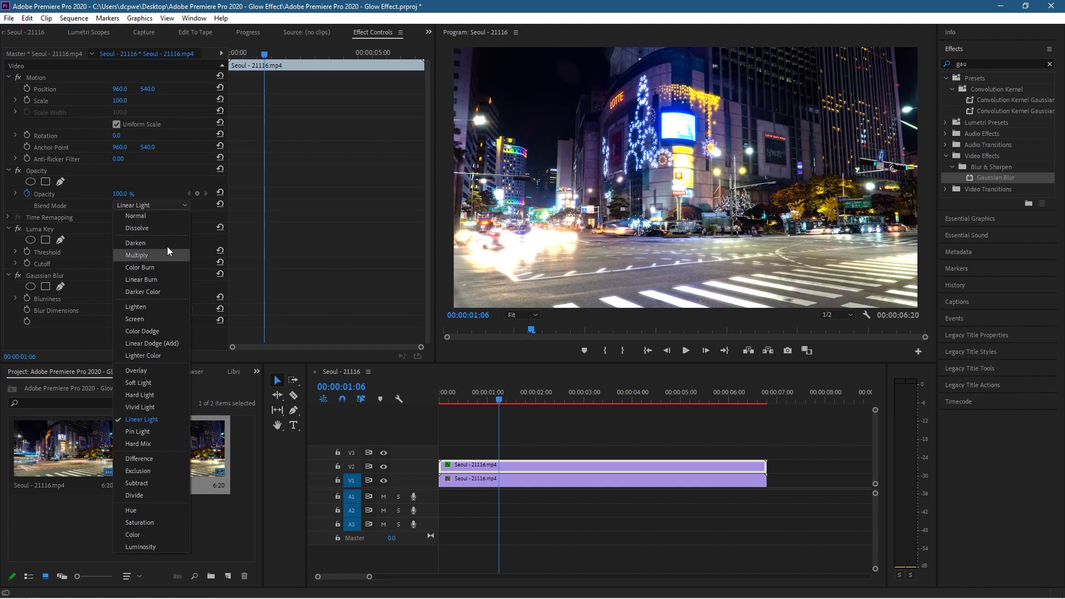
pyautogui.click(162, 267)
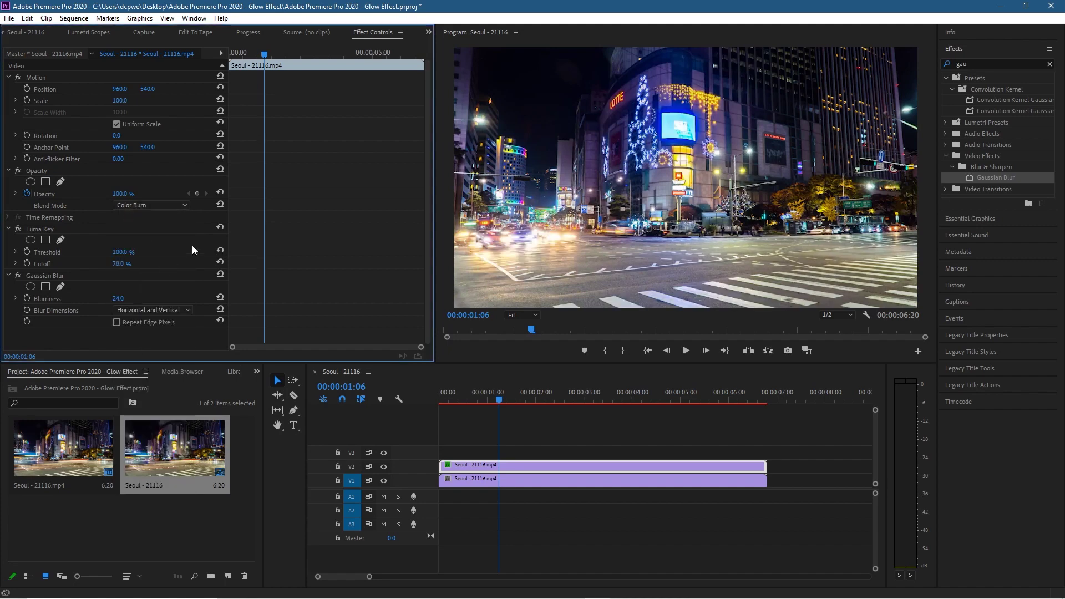
pyautogui.click(145, 206)
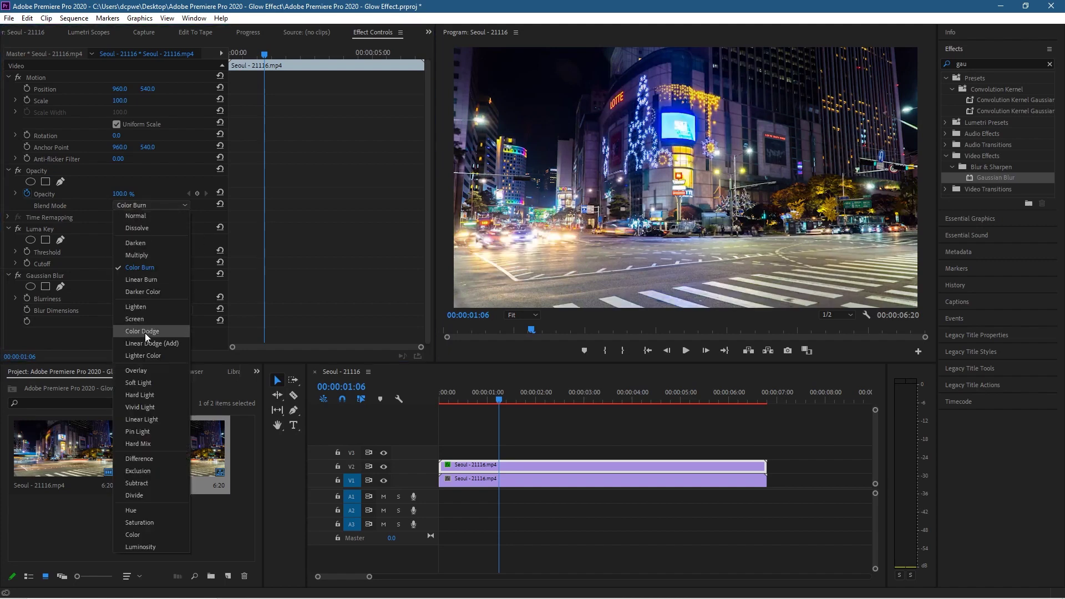
pyautogui.click(151, 385)
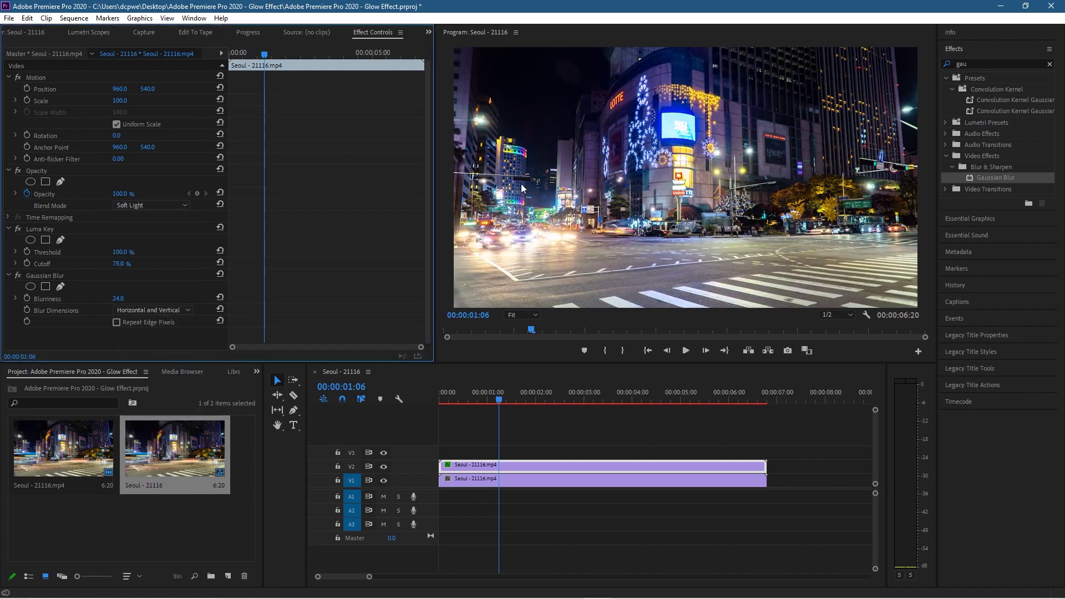
pyautogui.click(136, 204)
pyautogui.click(141, 431)
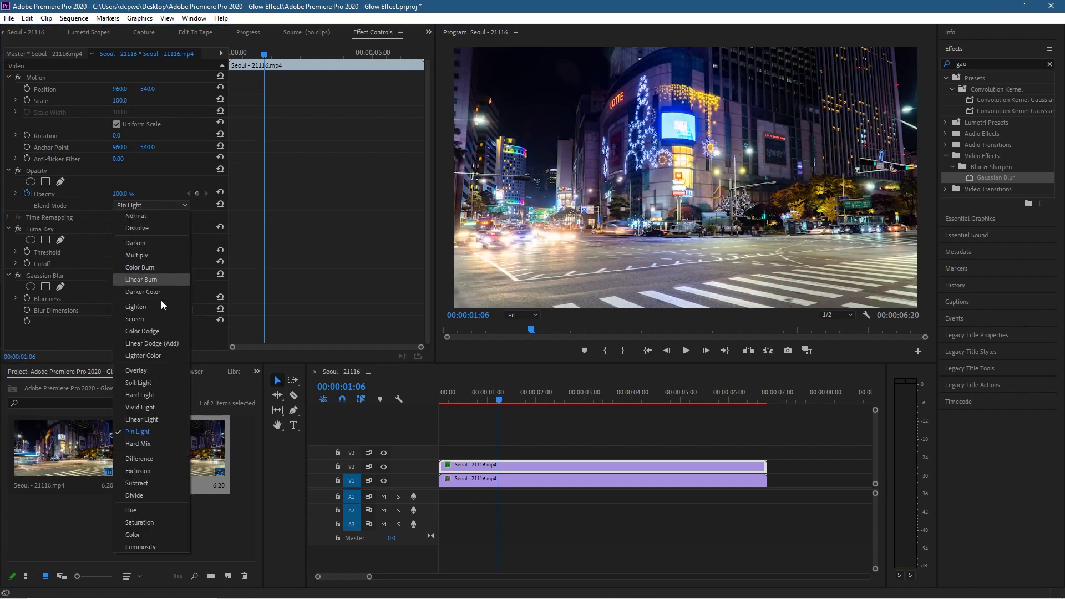
pyautogui.click(148, 409)
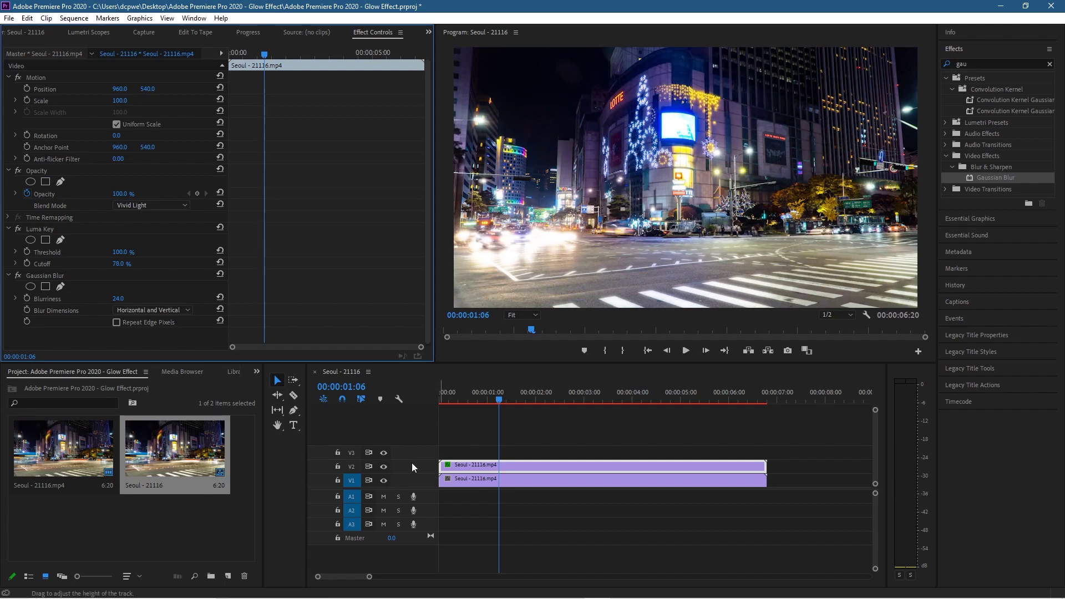
# Compare the picture with the V2 track output off and on, and set the V2 clip's blend mode to Linear Light.
pyautogui.click(385, 466)
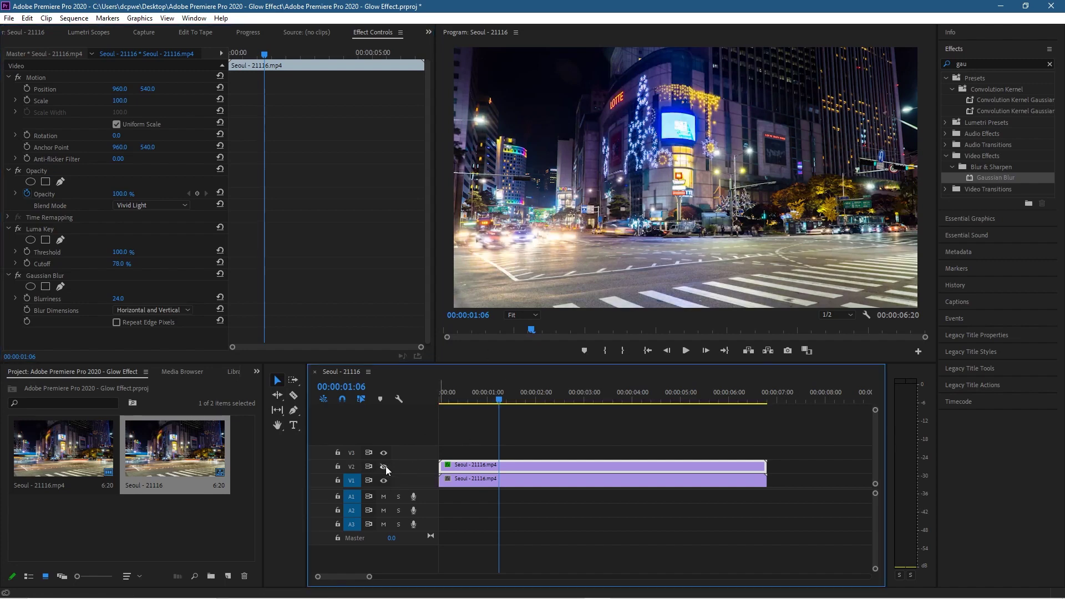
pyautogui.click(385, 466)
pyautogui.click(385, 466)
pyautogui.click(385, 466)
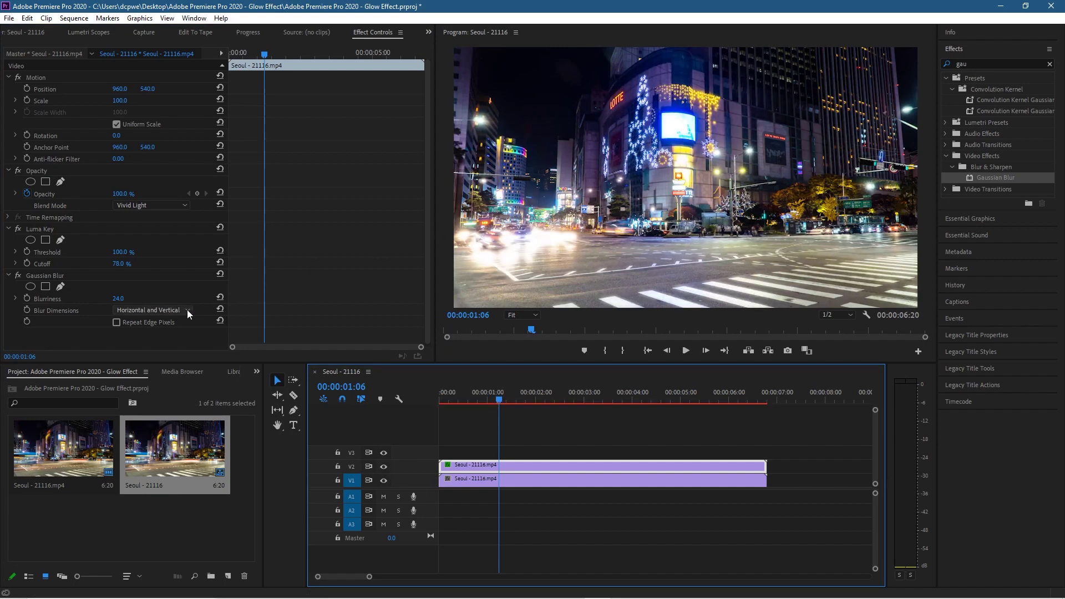
pyautogui.click(131, 205)
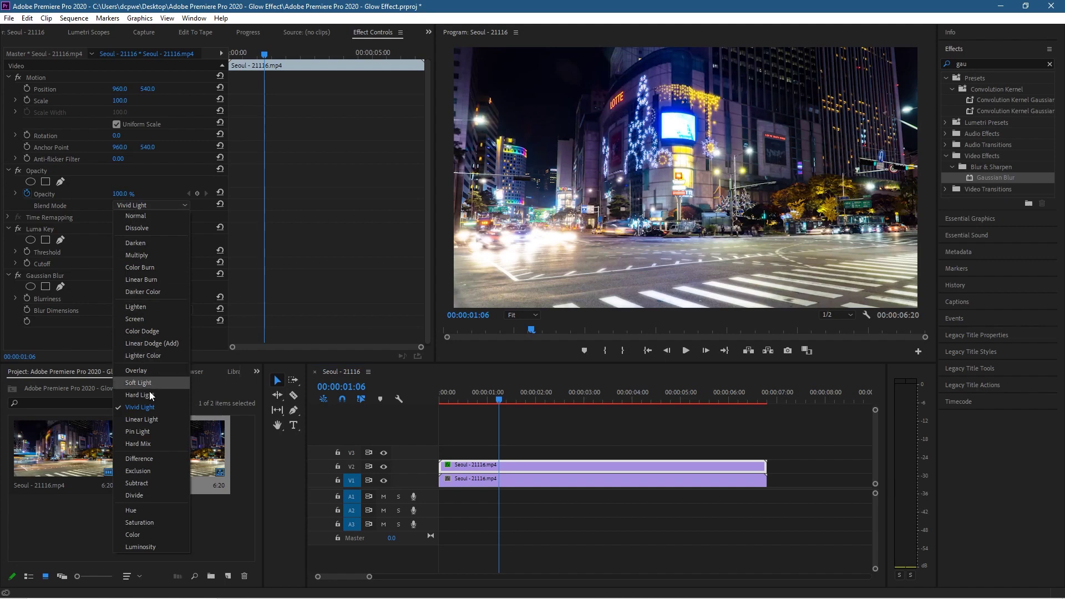
pyautogui.click(149, 423)
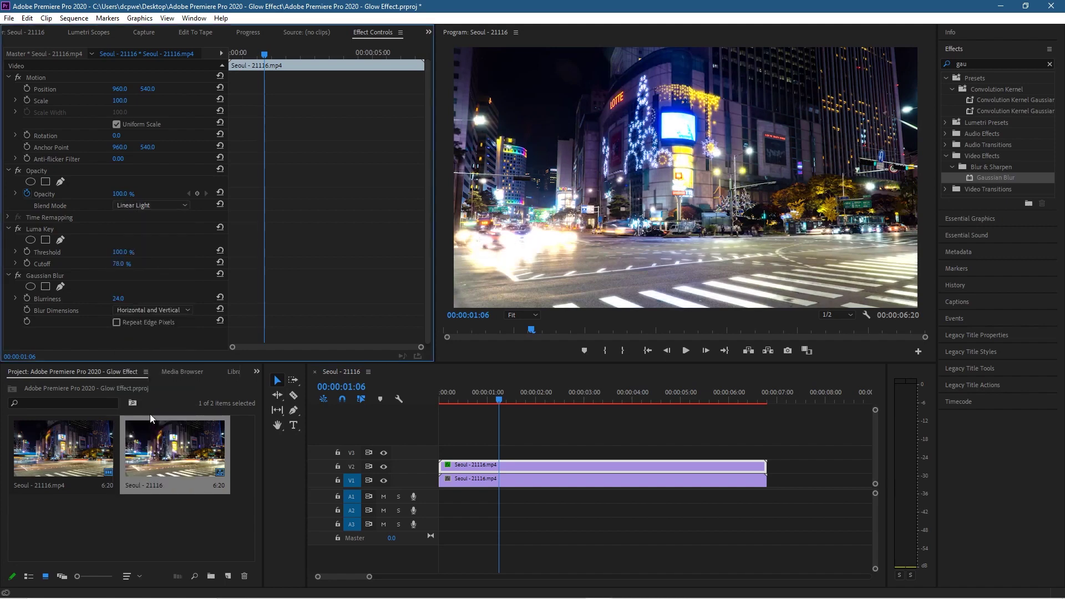
# Try Horizontal and Vertical as the Gaussian Blur dimensions and return the option to Horizontal and Vertical.
pyautogui.click(143, 311)
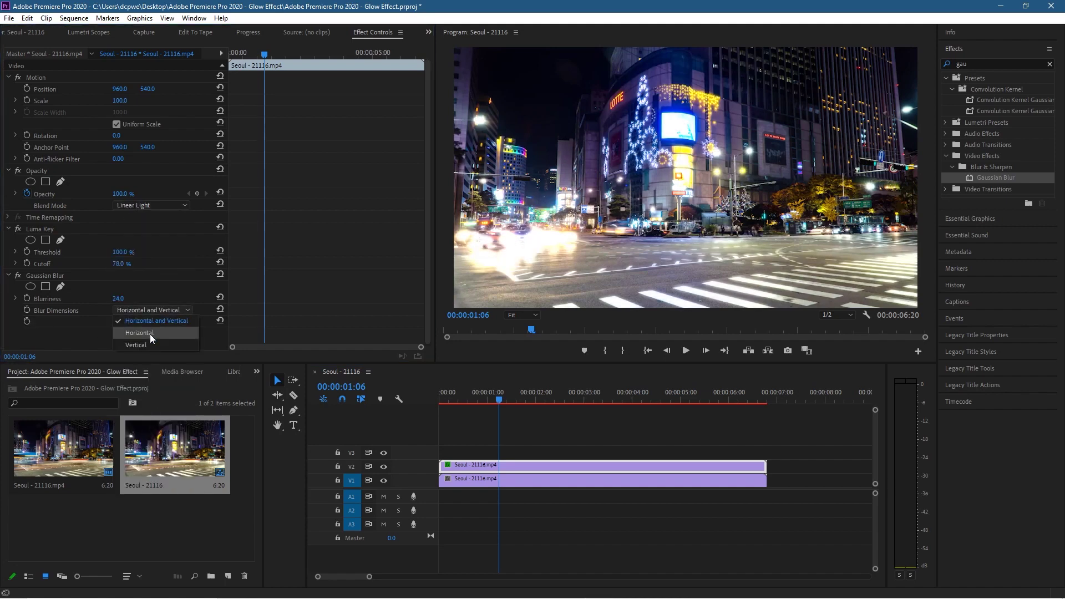
pyautogui.click(150, 334)
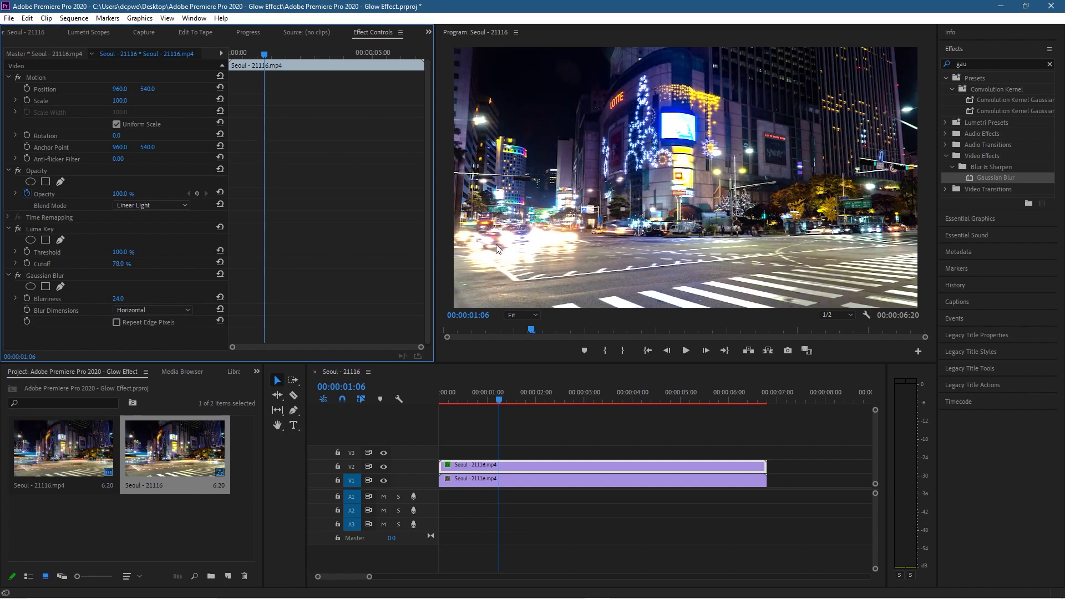
pyautogui.click(167, 310)
pyautogui.click(160, 349)
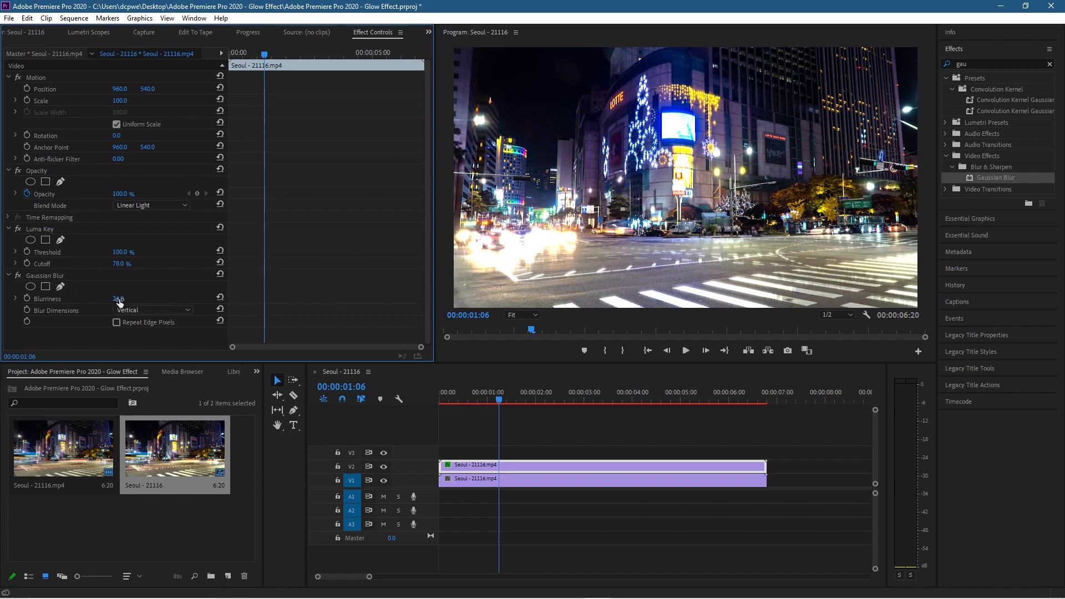
pyautogui.click(130, 310)
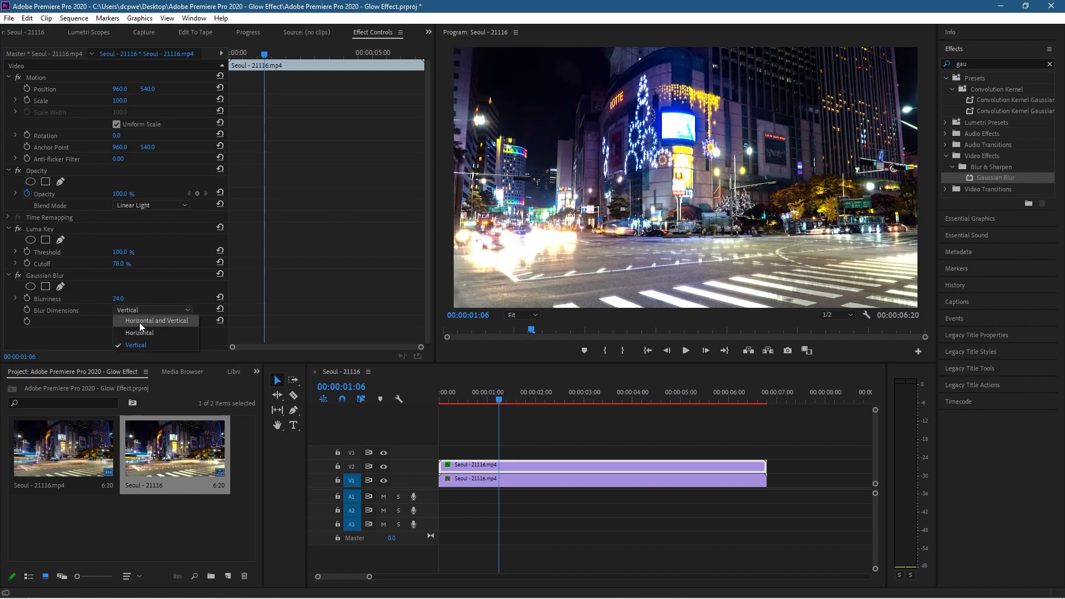
pyautogui.click(138, 321)
# Raise the Gaussian Blur blurriness to 53 on the V2 clip, hiding track V1 to judge the blur alone.
pyautogui.moveTo(118, 299); pyautogui.dragTo(144, 298)
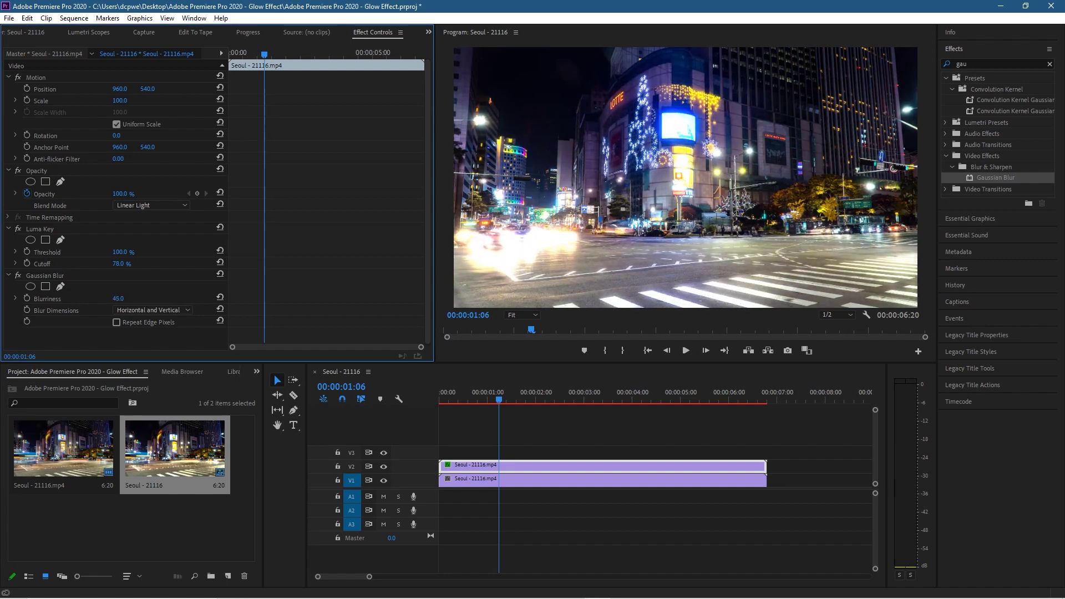
pyautogui.moveTo(141, 299); pyautogui.dragTo(140, 299)
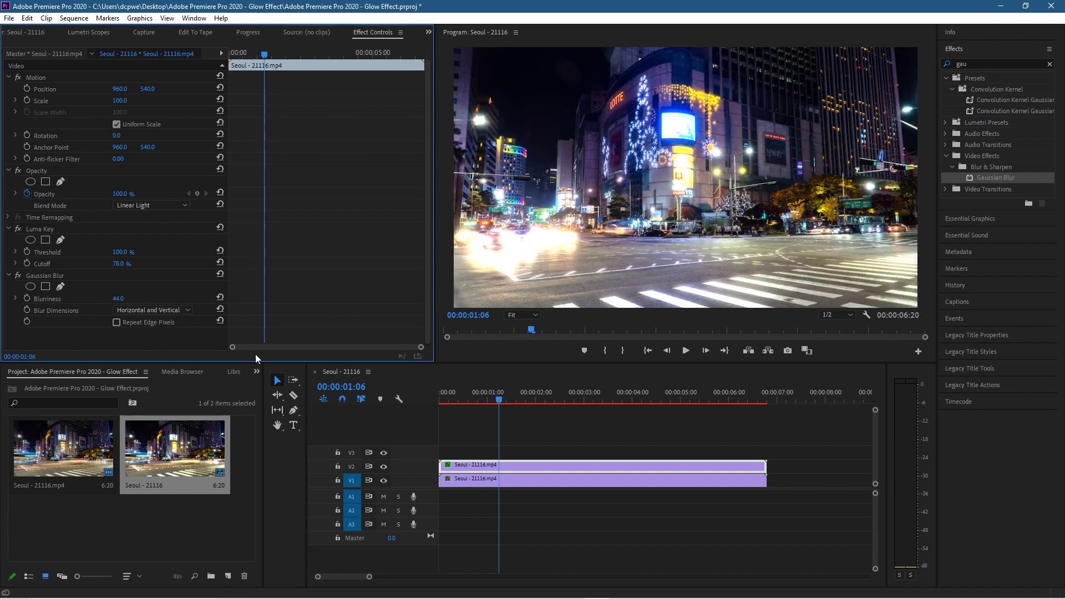
pyautogui.click(384, 480)
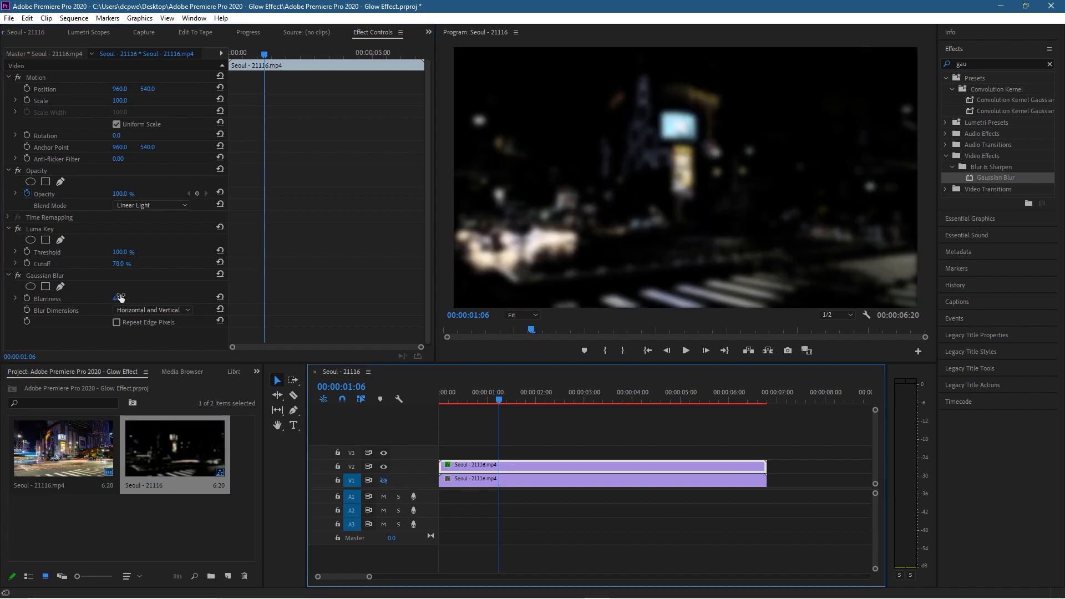
pyautogui.moveTo(121, 298)
pyautogui.mouseDown()
pyautogui.moveTo(158, 298)
pyautogui.moveTo(109, 298)
pyautogui.moveTo(158, 298)
pyautogui.moveTo(136, 299)
pyautogui.mouseUp()
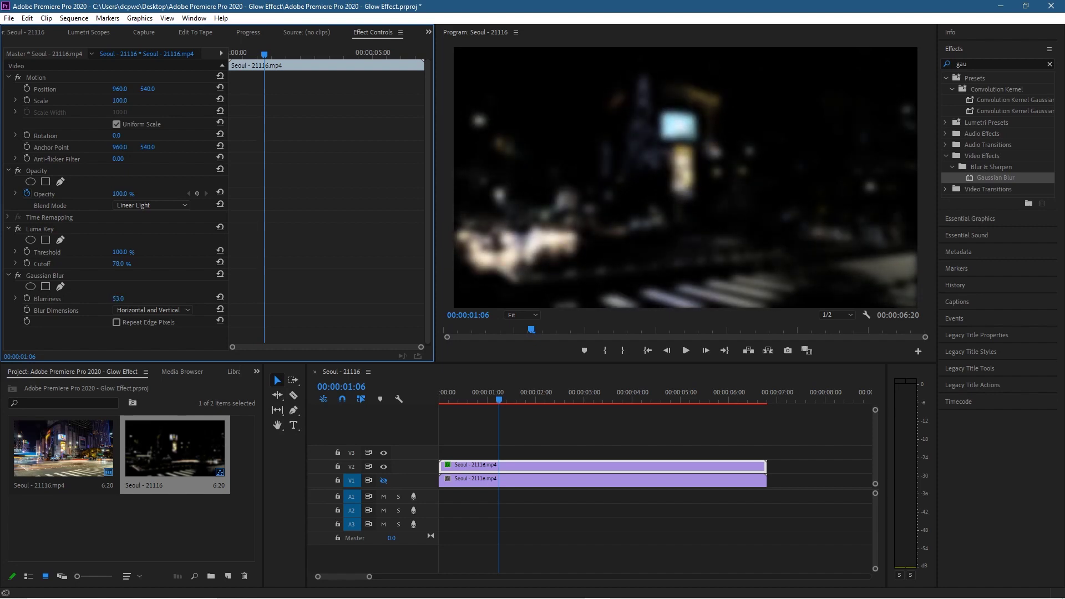
# Make track V1 visible again and set the V2 clip's Luma Key cutoff to 80%.
pyautogui.click(386, 478)
pyautogui.click(383, 480)
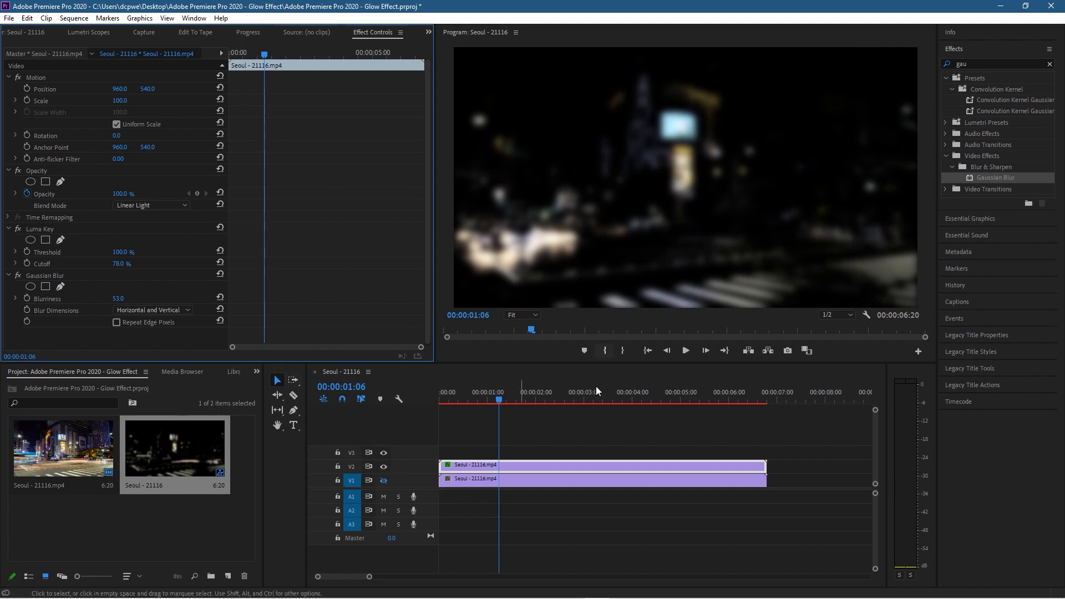
pyautogui.click(515, 468)
pyautogui.click(383, 481)
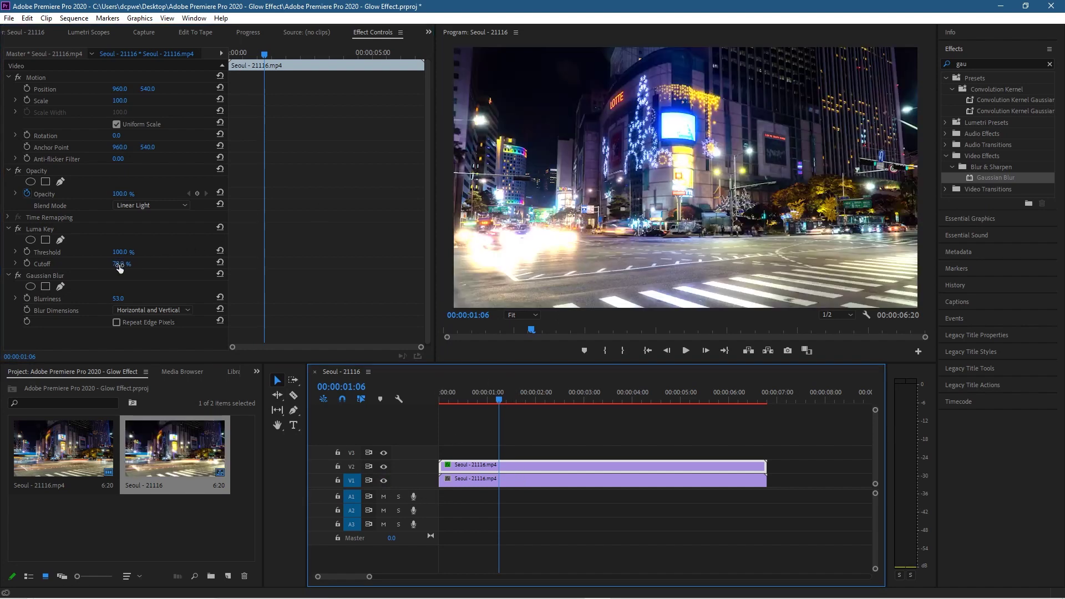
pyautogui.moveTo(119, 268); pyautogui.dragTo(121, 267)
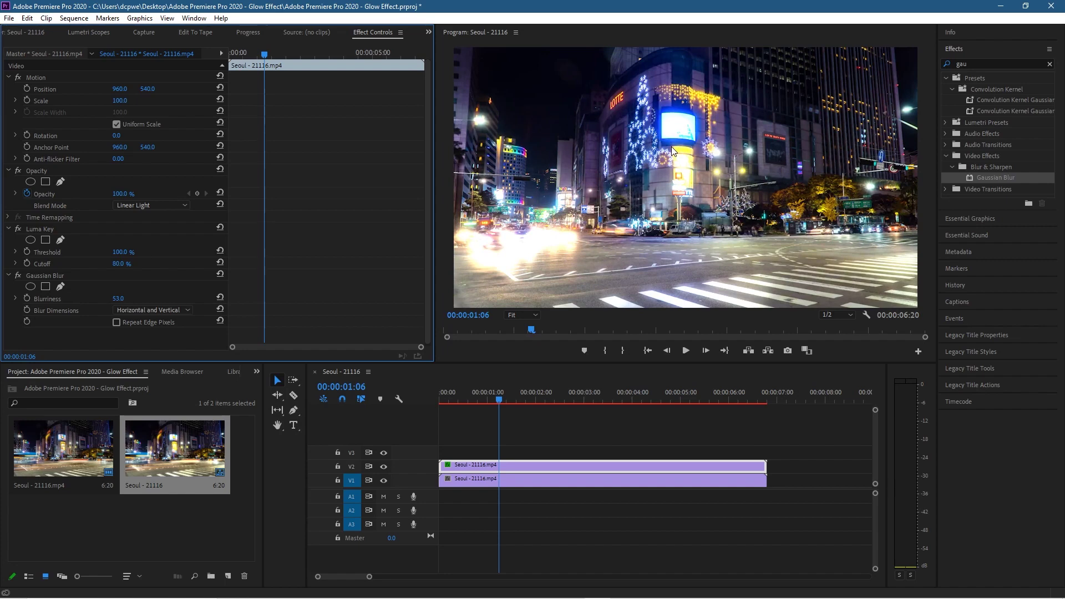
# Find the Color Balance (HLS) effect by searching for "hls" and apply it to the V2 clip.
pyautogui.click(973, 64)
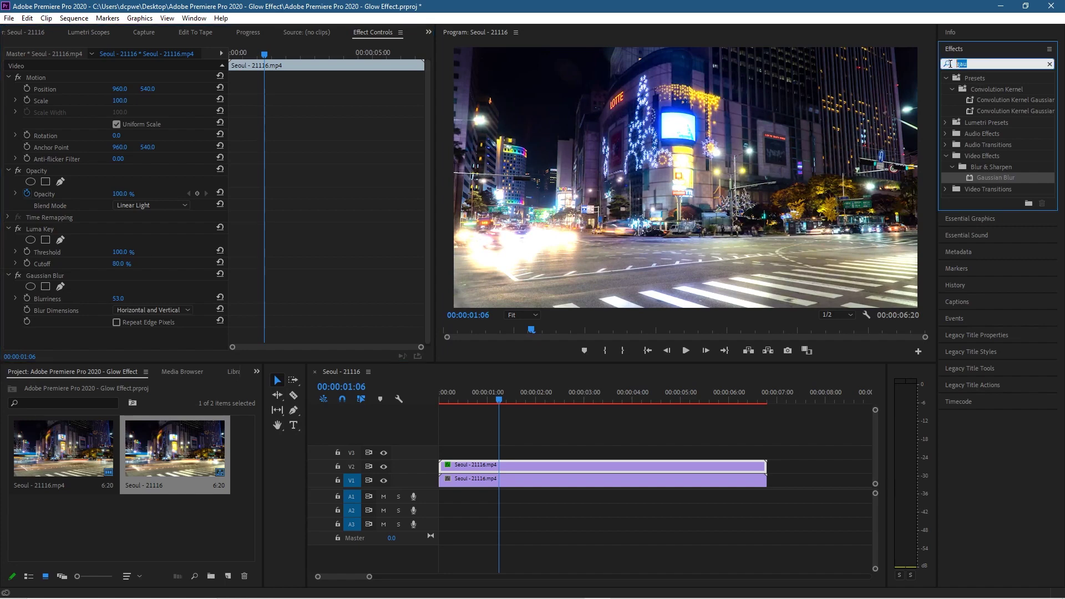
pyautogui.write('hls')
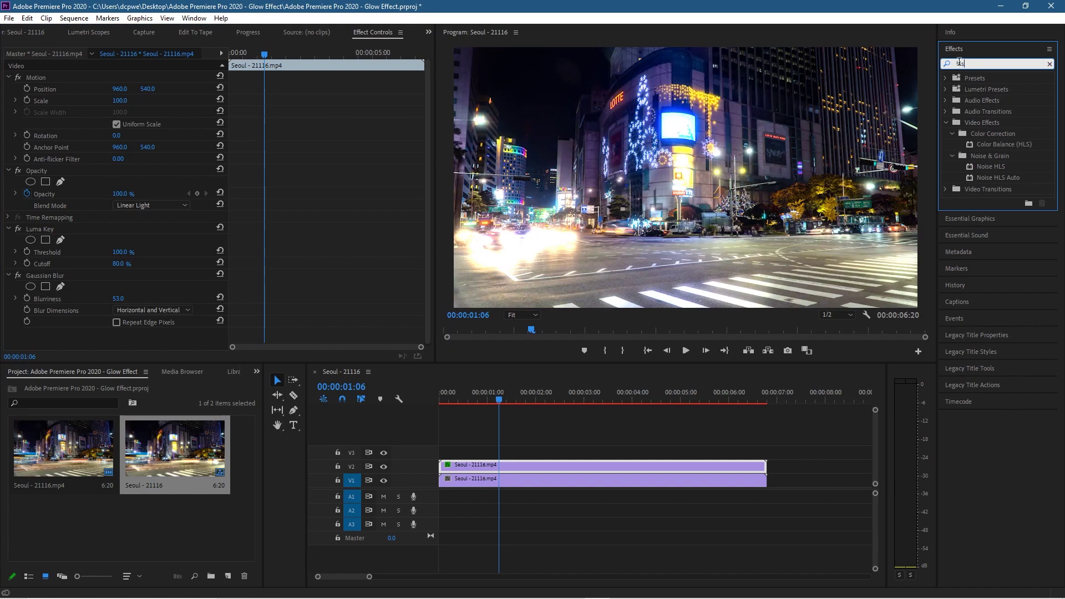
pyautogui.click(993, 168)
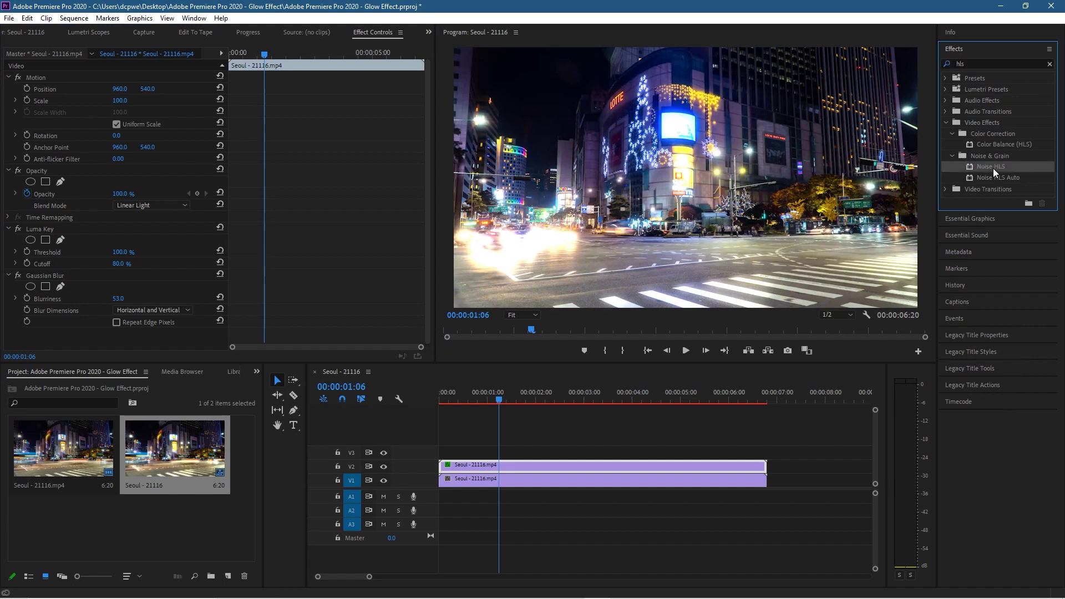
pyautogui.click(987, 145)
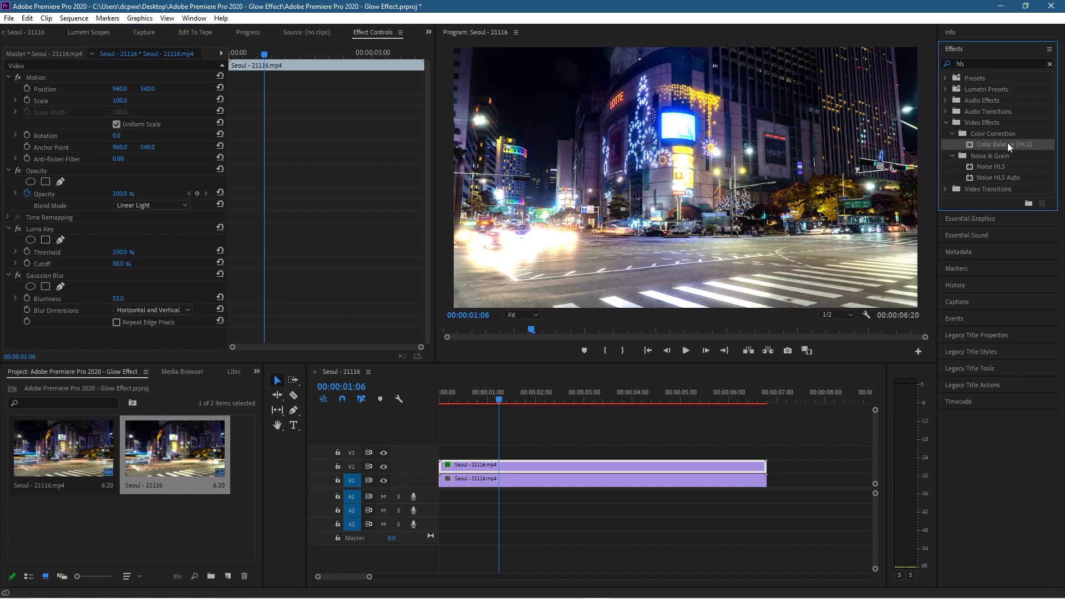
pyautogui.moveTo(1007, 141); pyautogui.dragTo(521, 468)
# Try Color Balance (HLS) saturation values of 74 and -100 on the V2 clip and reset the saturation to 0.
pyautogui.scroll(-2, 92, 311)
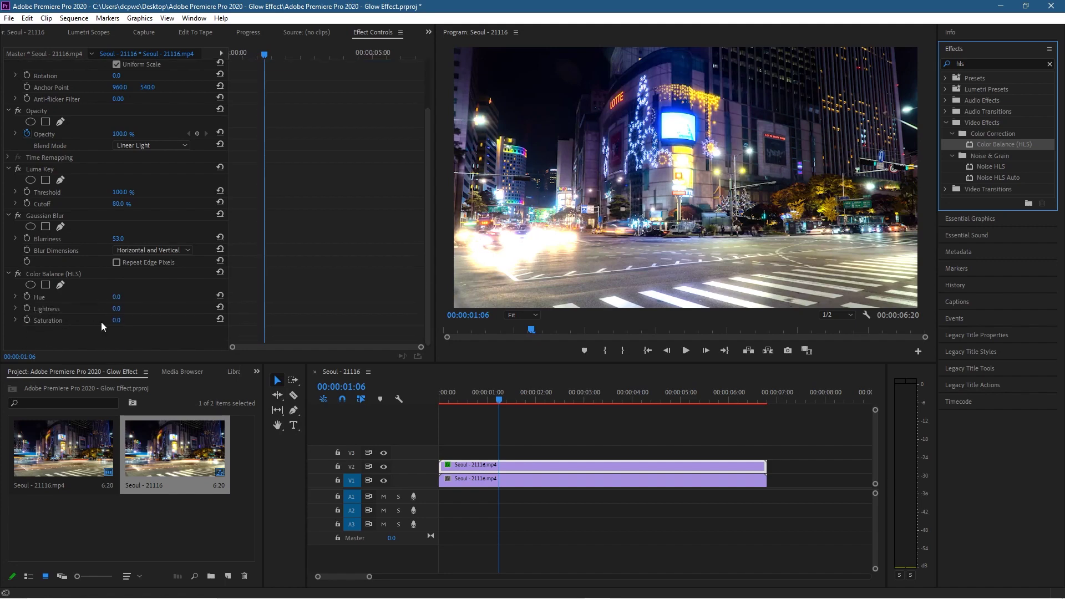
pyautogui.moveTo(116, 320); pyautogui.dragTo(140, 320)
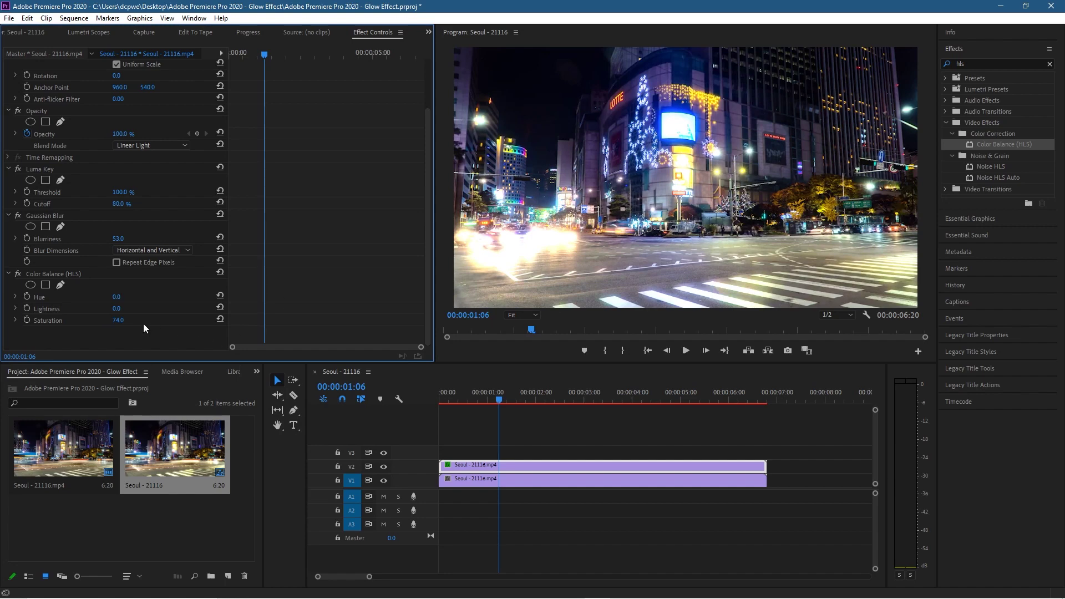
pyautogui.moveTo(118, 320); pyautogui.dragTo(70, 320)
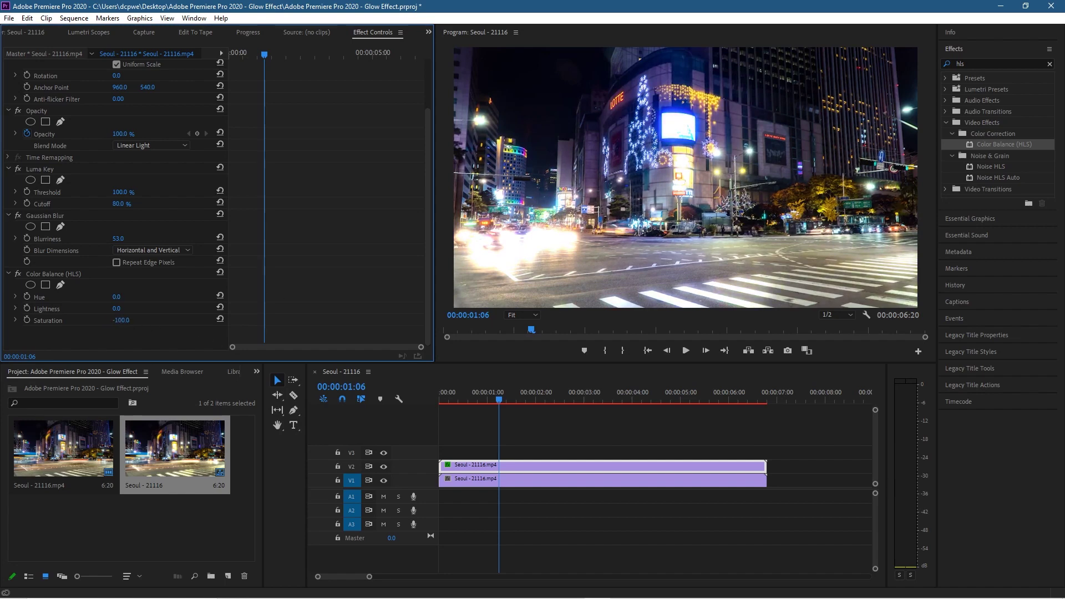
pyautogui.click(122, 321)
pyautogui.write('0')
pyautogui.press('Return')
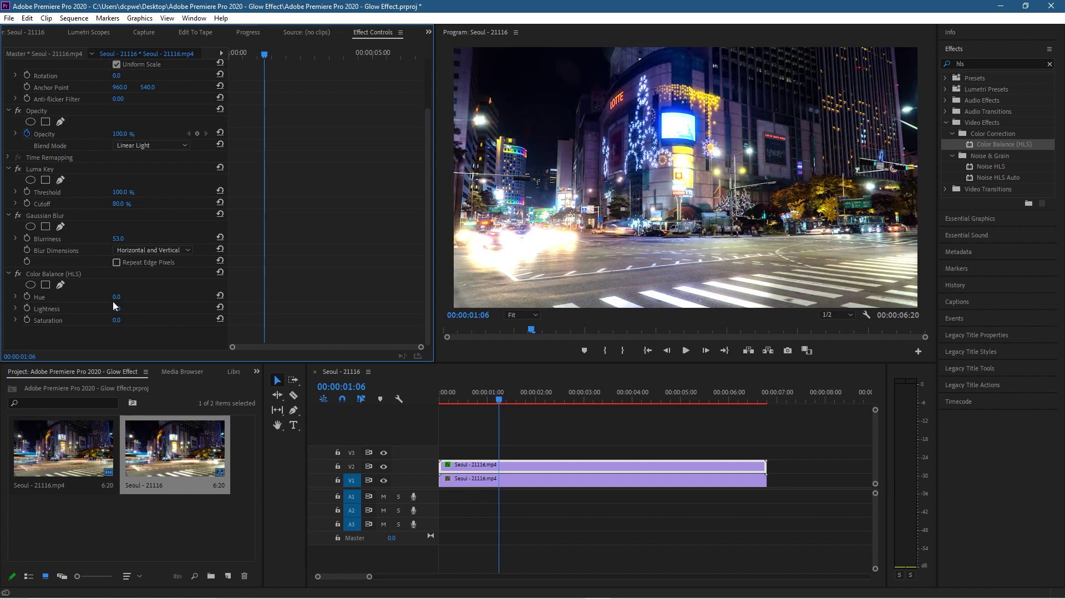
# Set the Color Balance (HLS) hue to 222° and saturation to 34, and move the playhead to 00:00:01:09.
pyautogui.moveTo(116, 297)
pyautogui.mouseDown()
pyautogui.moveTo(134, 297)
pyautogui.moveTo(136, 321)
pyautogui.moveTo(115, 297)
pyautogui.moveTo(132, 297)
pyautogui.mouseUp()
pyautogui.moveTo(120, 297); pyautogui.dragTo(213, 297)
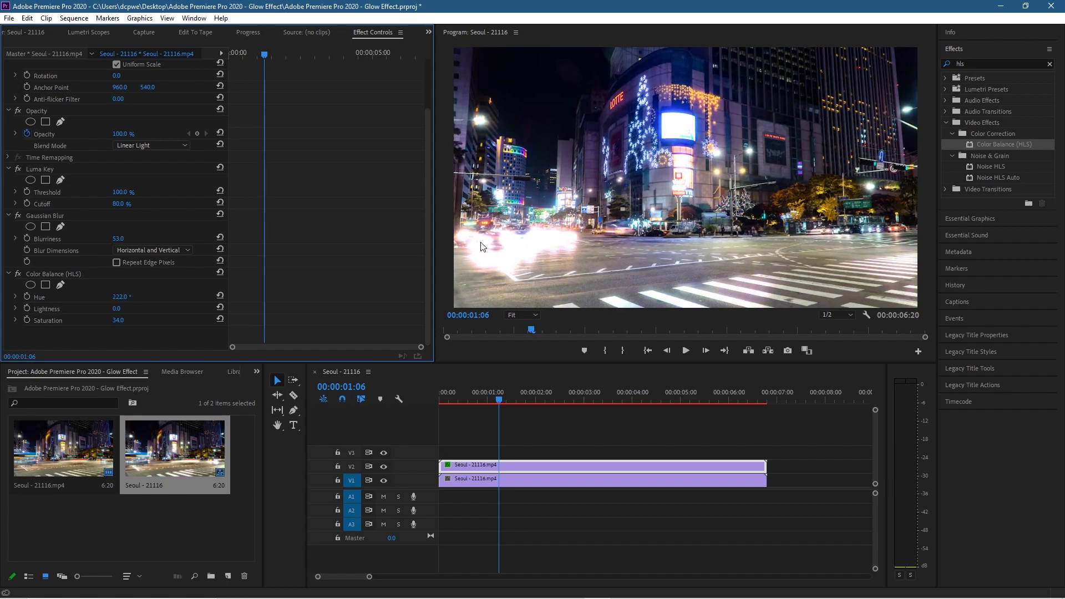
pyautogui.click(505, 397)
pyautogui.moveTo(504, 397)
pyautogui.mouseDown()
pyautogui.moveTo(581, 410)
pyautogui.moveTo(504, 407)
pyautogui.mouseUp()
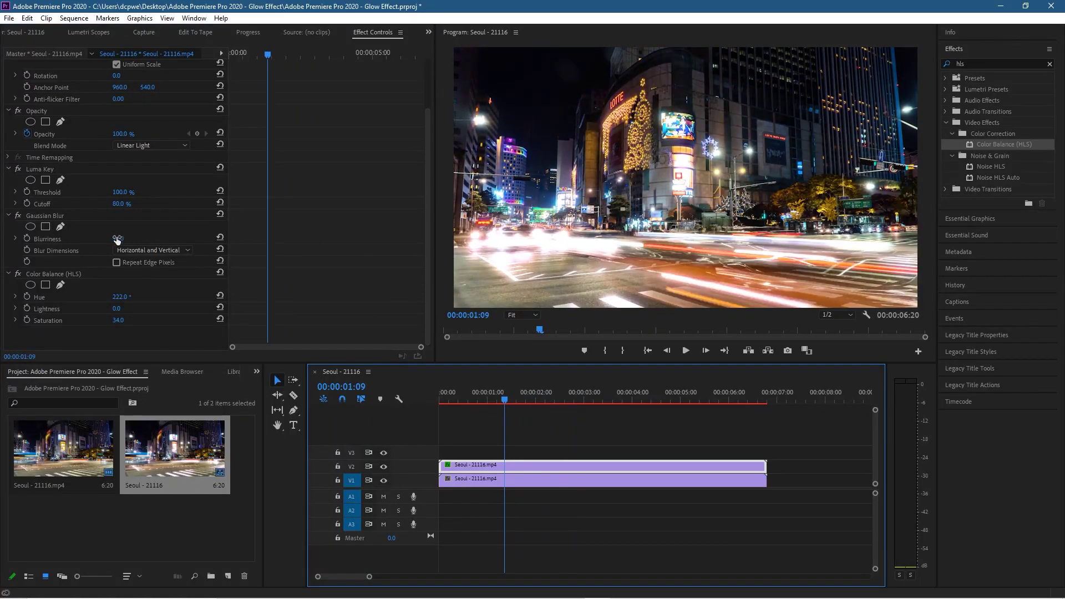
# Raise the V2 clip's Gaussian Blur blurriness to 73 and lower its Luma Key threshold to 79%.
pyautogui.moveTo(117, 239)
pyautogui.mouseDown()
pyautogui.moveTo(94, 239)
pyautogui.moveTo(134, 240)
pyautogui.mouseUp()
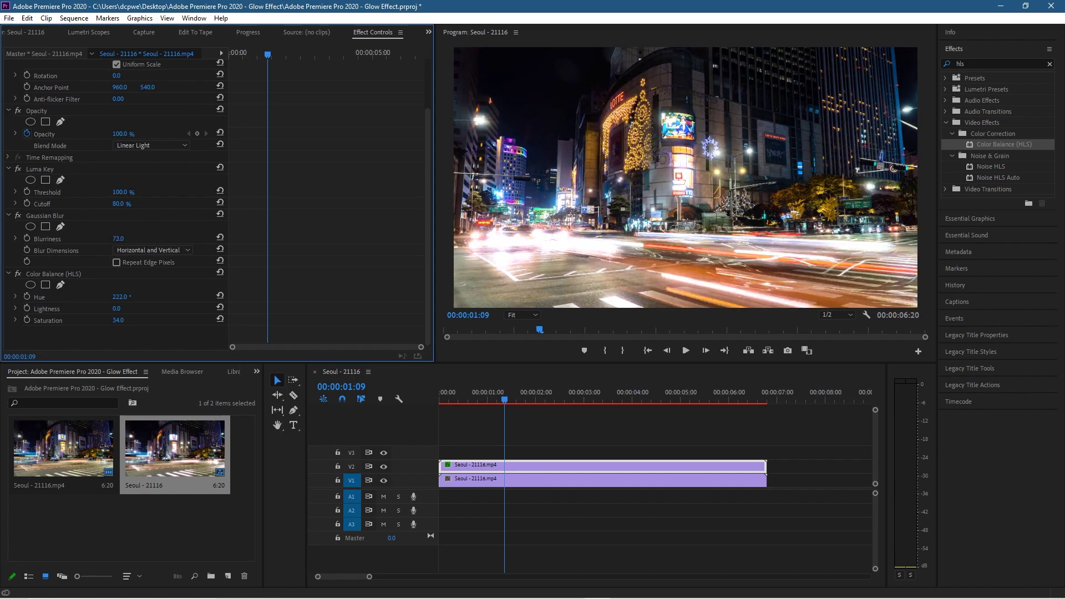
pyautogui.moveTo(133, 239); pyautogui.dragTo(131, 240)
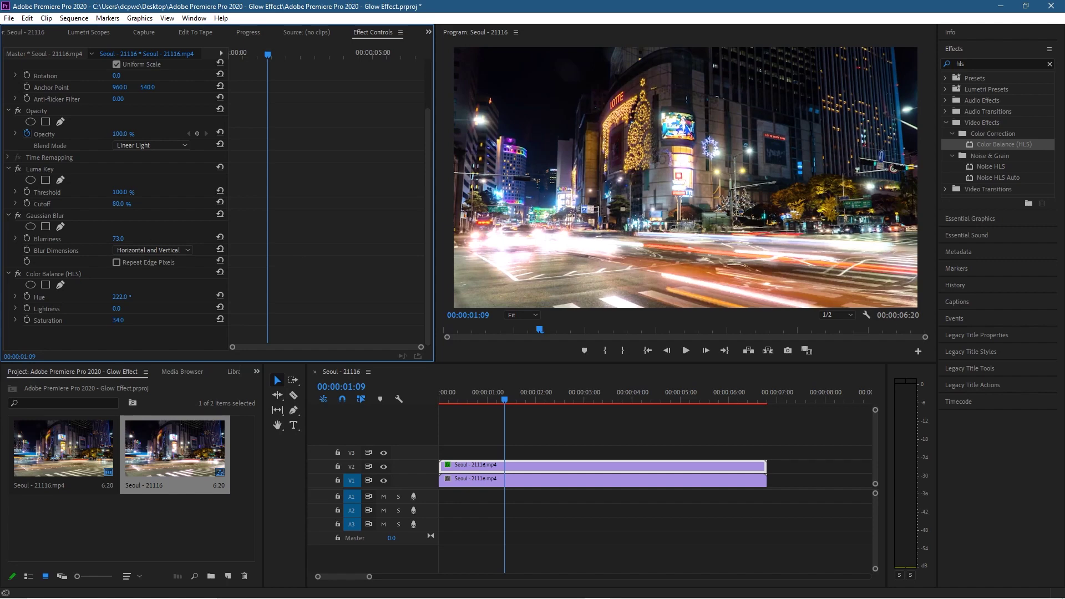
pyautogui.moveTo(120, 192); pyautogui.dragTo(116, 193)
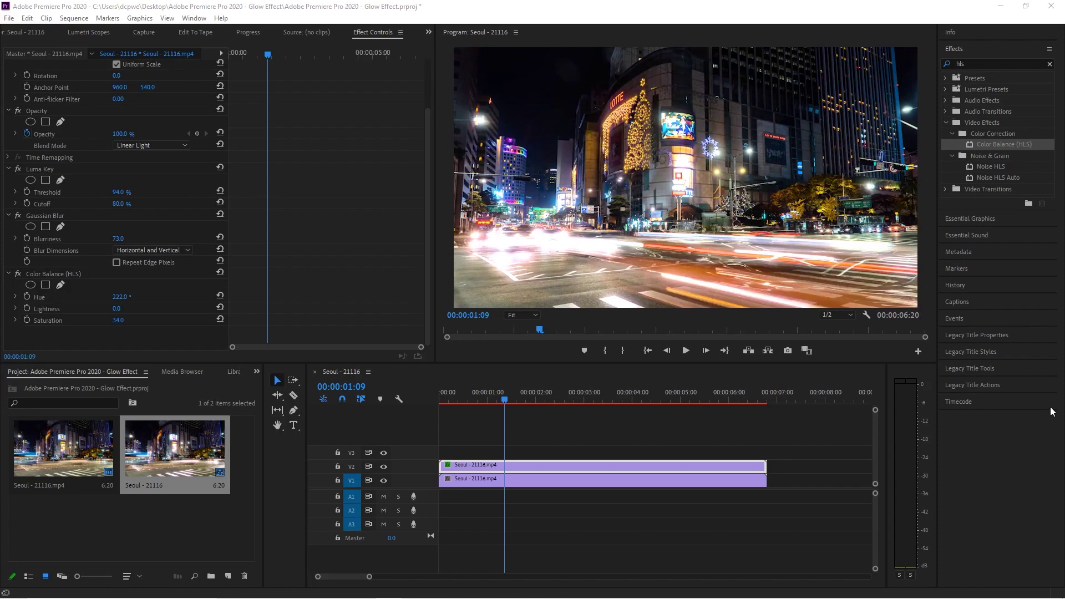
pyautogui.moveTo(119, 192)
pyautogui.mouseDown()
pyautogui.moveTo(107, 193)
pyautogui.moveTo(116, 192)
pyautogui.mouseUp()
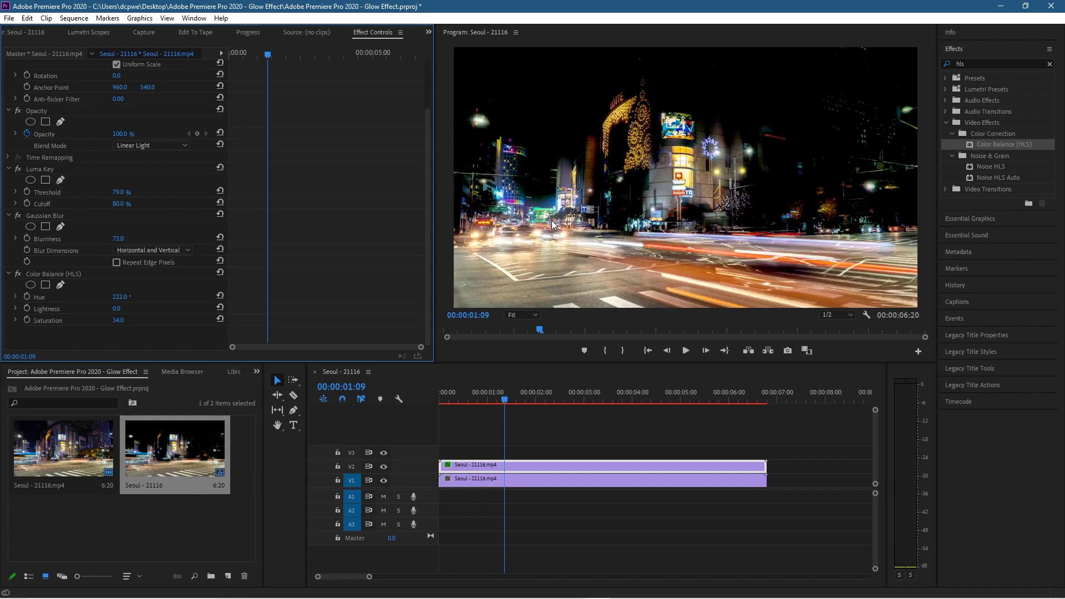
# Preview the sequence, stop at 00:00:01:07, and set the Luma Key threshold to 79% and cutoff to 93%.
pyautogui.click(685, 351)
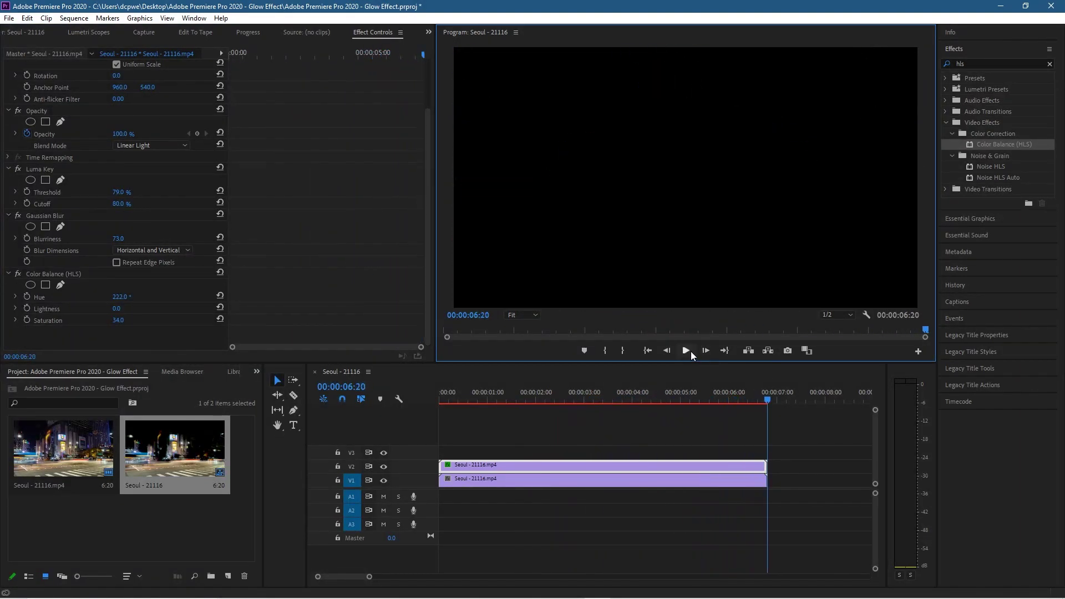
pyautogui.click(686, 352)
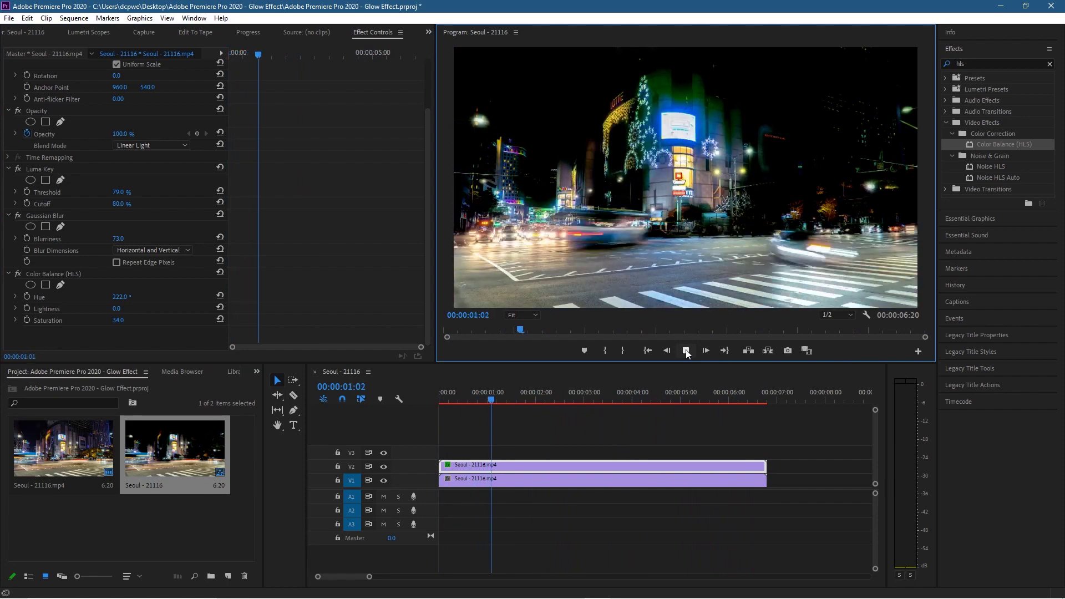
pyautogui.press('space')
pyautogui.moveTo(121, 195); pyautogui.dragTo(125, 195)
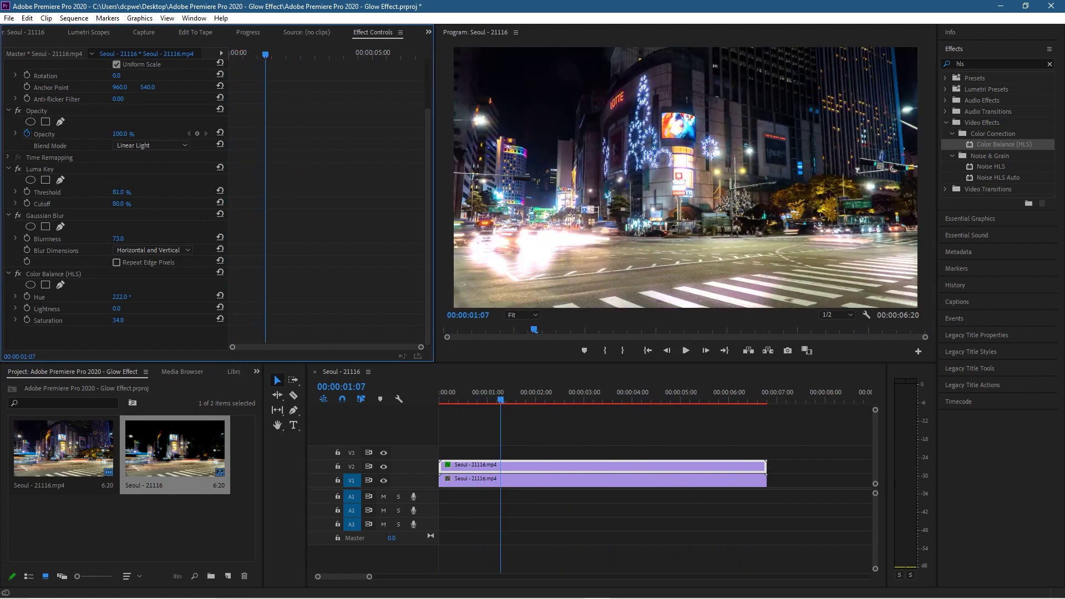
pyautogui.moveTo(131, 194); pyautogui.dragTo(121, 203)
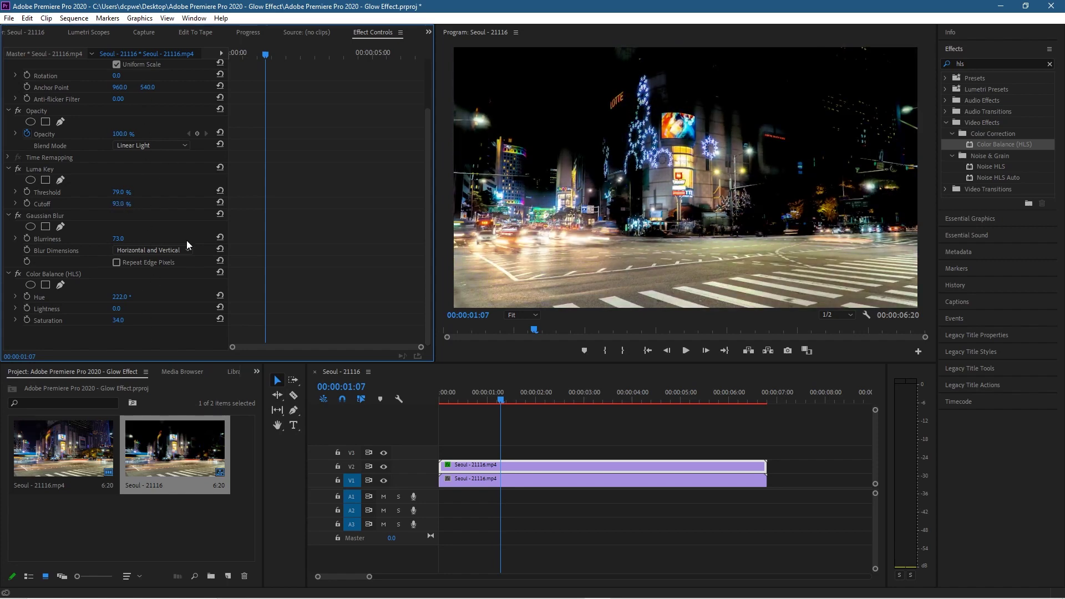
# Play the sequence to 00:00:02:09 and compare the picture there with the V2 track output off and on.
pyautogui.click(684, 352)
pyautogui.click(685, 351)
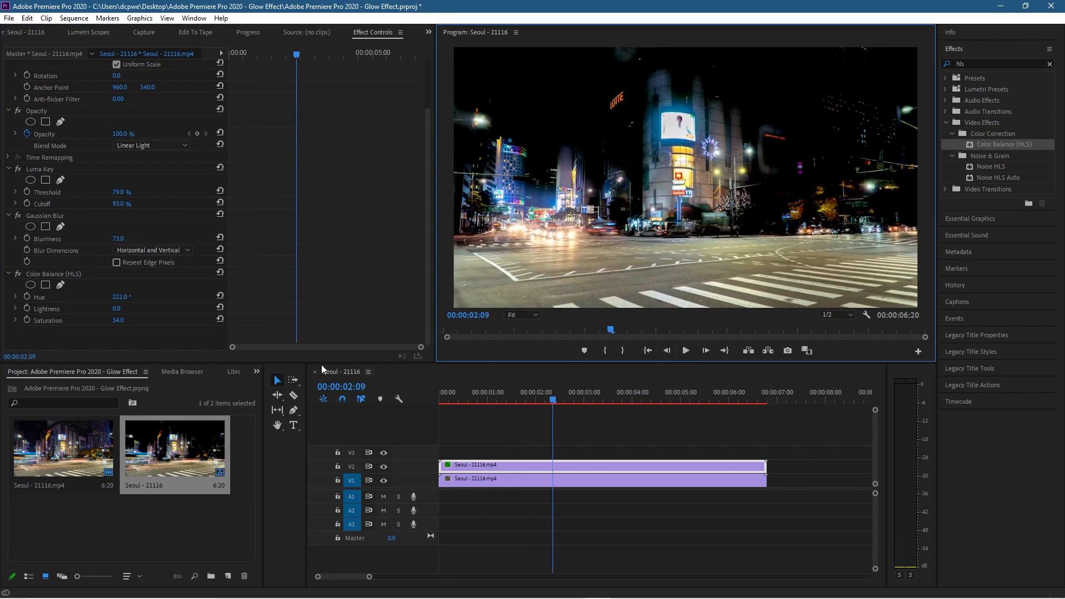
pyautogui.click(383, 467)
pyautogui.click(383, 468)
pyautogui.click(383, 468)
pyautogui.click(383, 468)
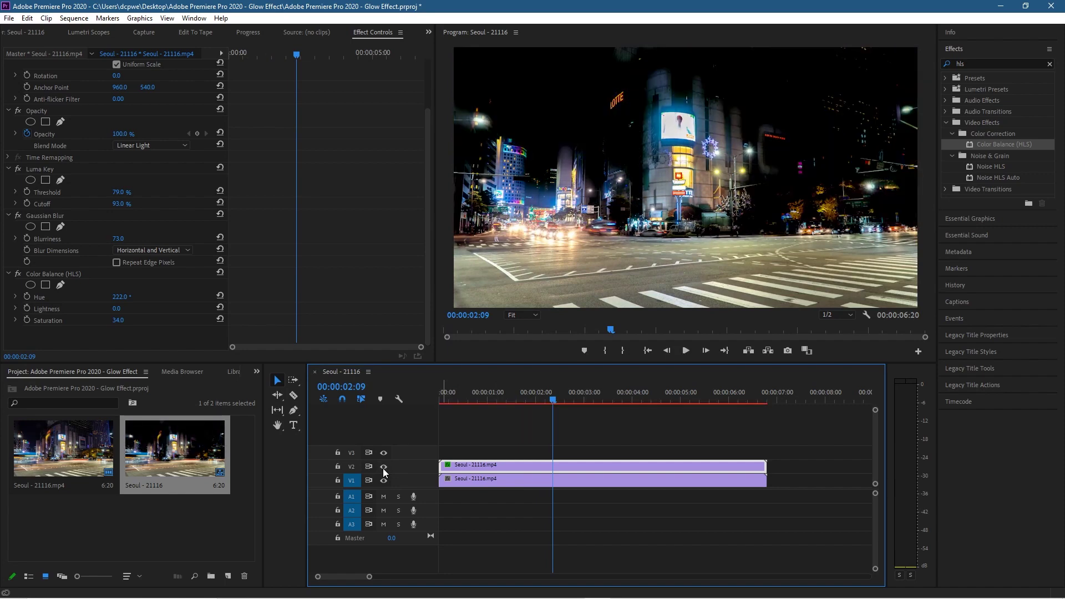
pyautogui.click(383, 467)
pyautogui.click(382, 468)
# Play the sequence on to 00:00:04:15 to review the glow, and minimize the editor to show the desktop.
pyautogui.click(686, 351)
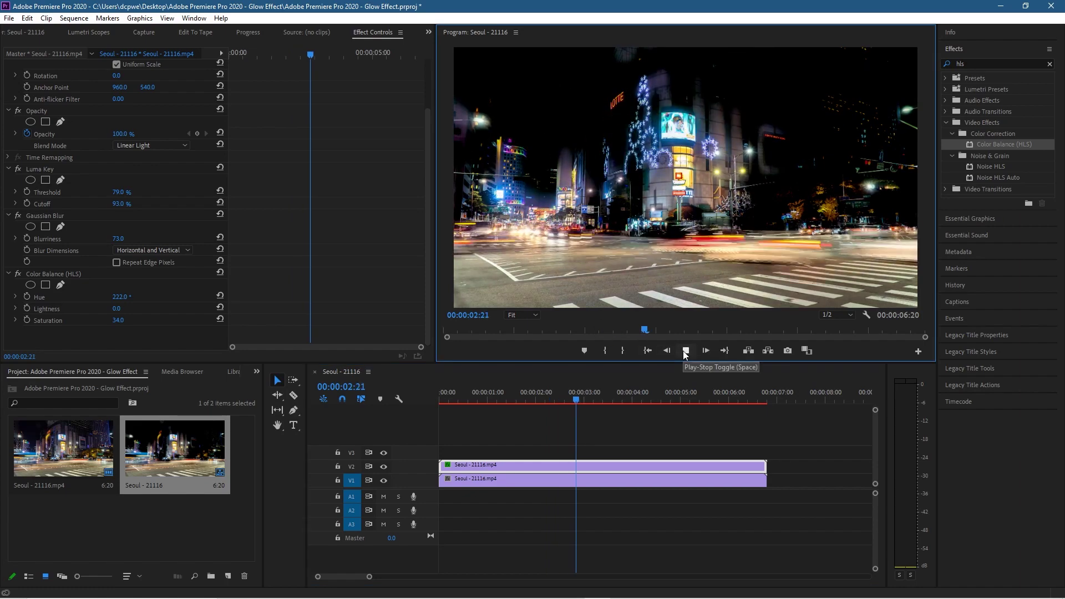
pyautogui.click(685, 350)
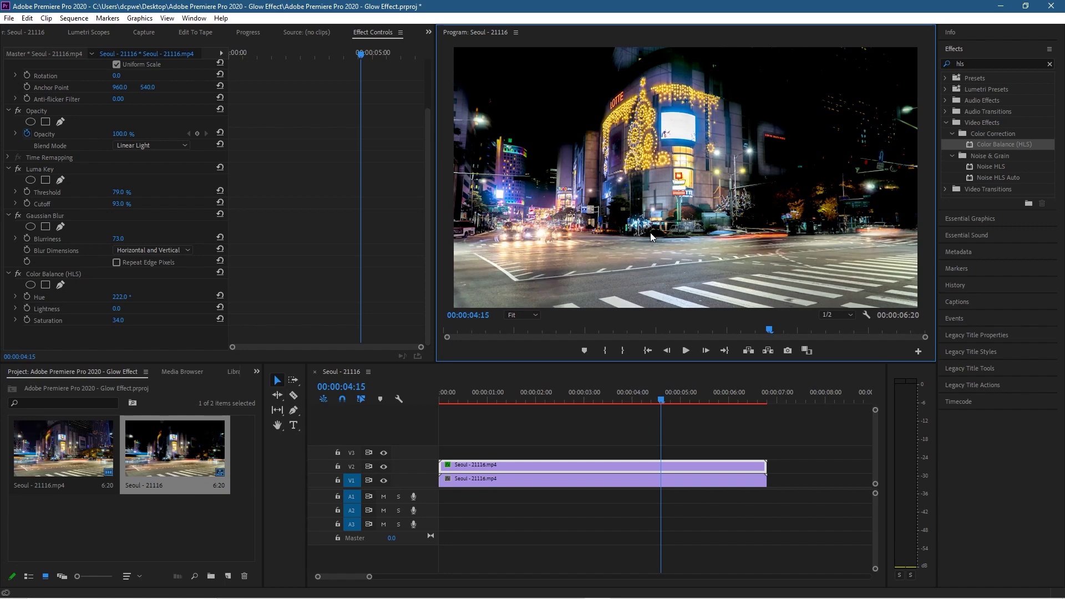
pyautogui.click(1001, 13)
pyautogui.click(937, 93)
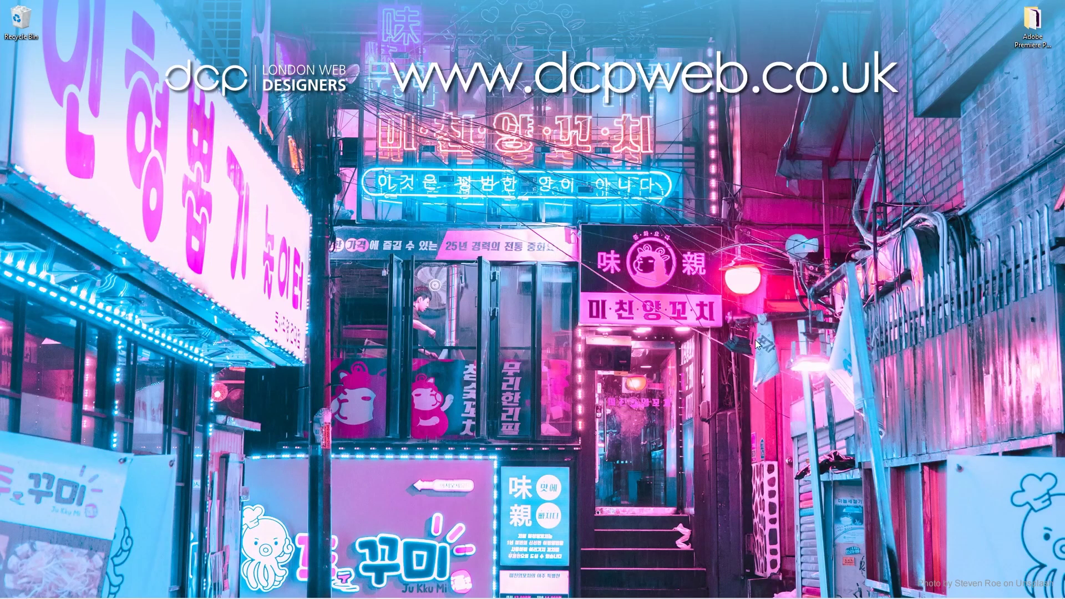